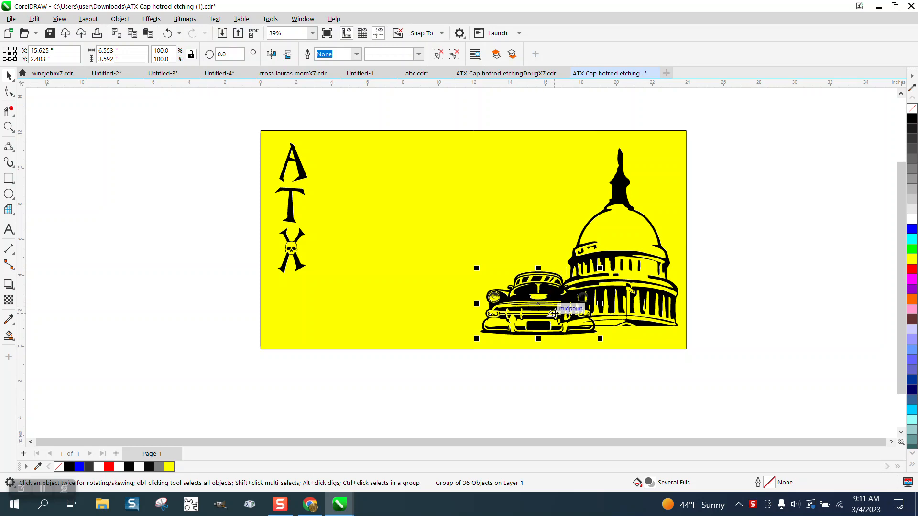
# Move the car group 12 inches left, away from the capitol building.
pyautogui.click(13, 127)
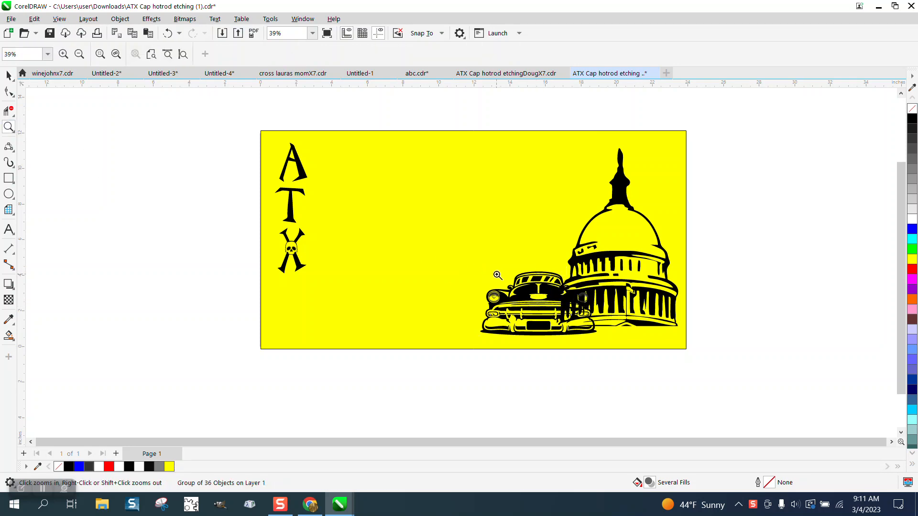
pyautogui.click(575, 328)
pyautogui.scroll(-1, 406, 251)
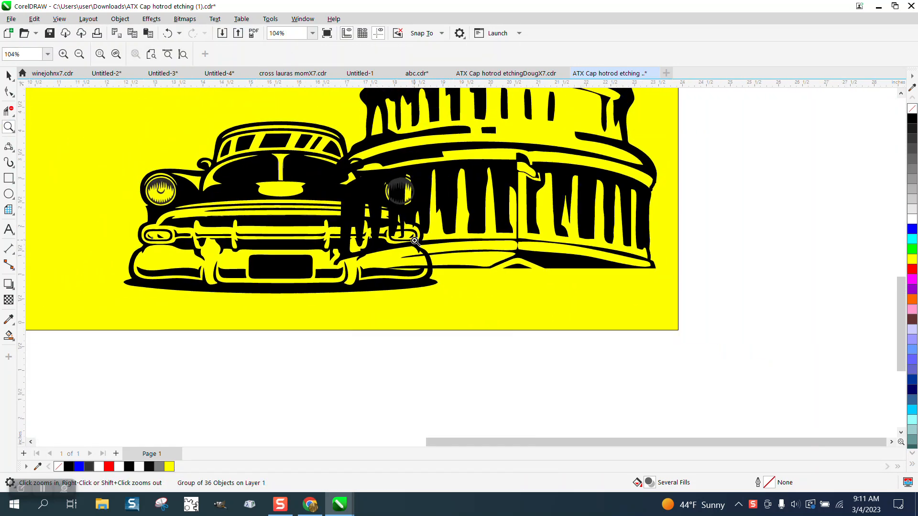
pyautogui.scroll(-1, 406, 214)
pyautogui.scroll(-1, 478, 239)
pyautogui.scroll(-2, 550, 258)
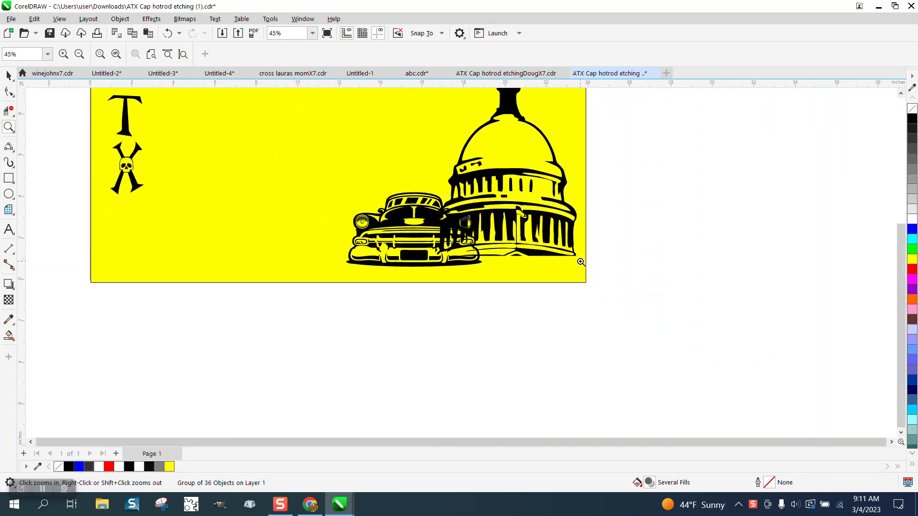
pyautogui.press('space')
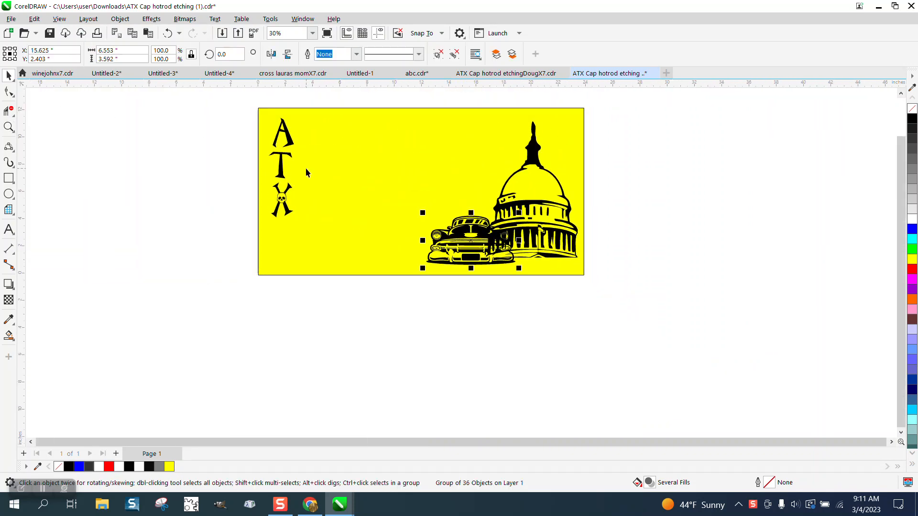
pyautogui.press('l')
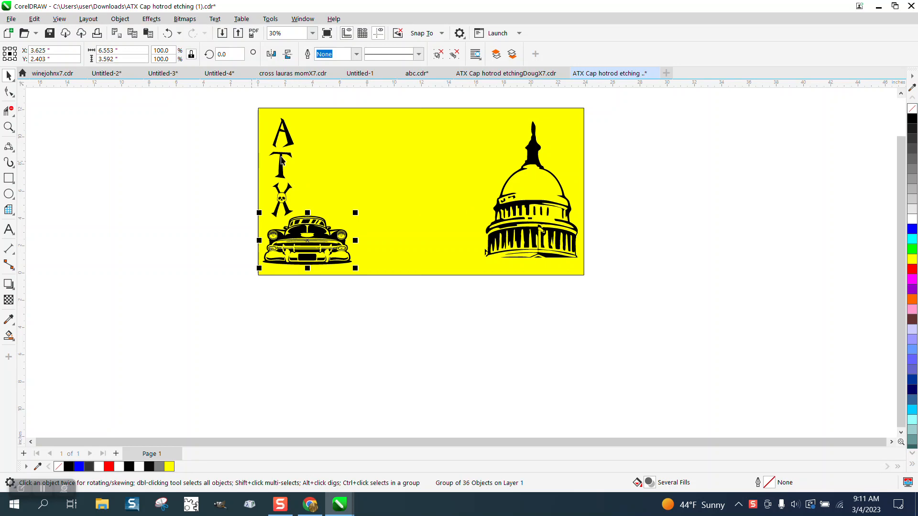
# Create a boundary outline around the grouped car with the Boundary shaping command.
pyautogui.click(9, 126)
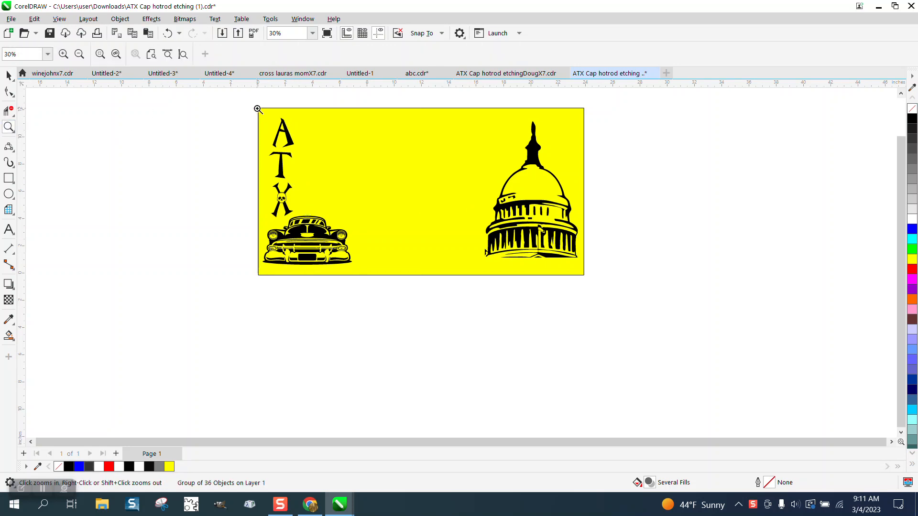
pyautogui.moveTo(256, 108); pyautogui.dragTo(393, 310)
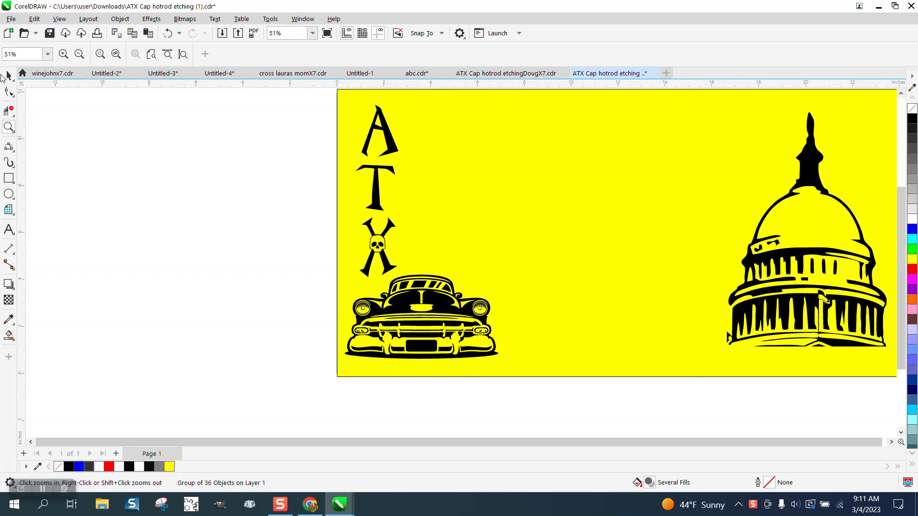
pyautogui.click(9, 76)
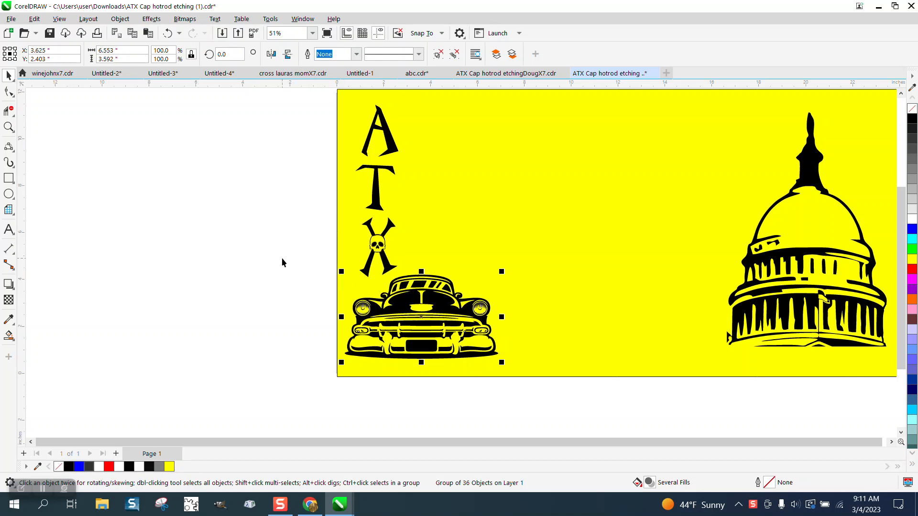
pyautogui.moveTo(282, 262); pyautogui.dragTo(563, 408)
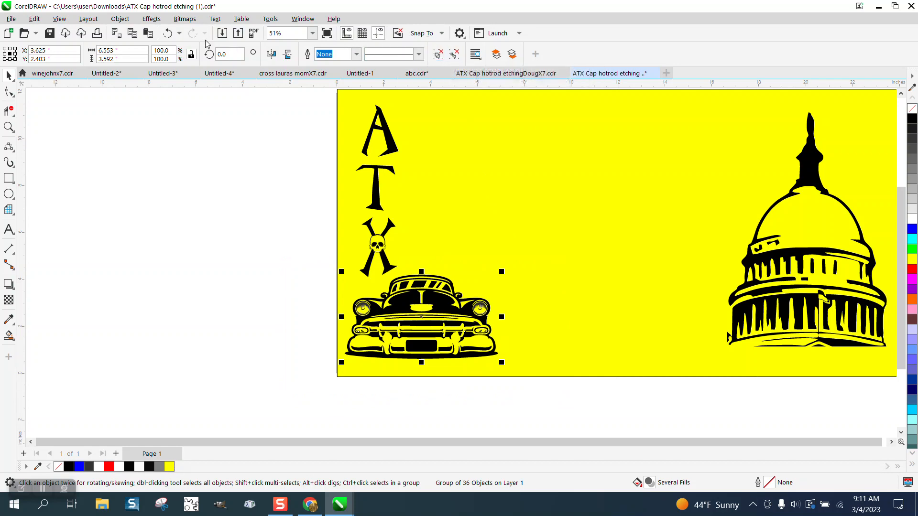
pyautogui.click(120, 20)
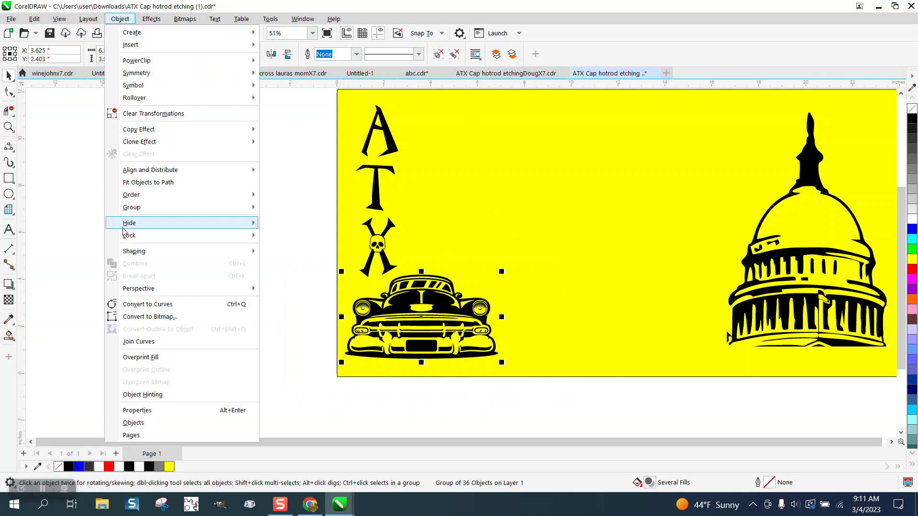
pyautogui.moveTo(128, 253)
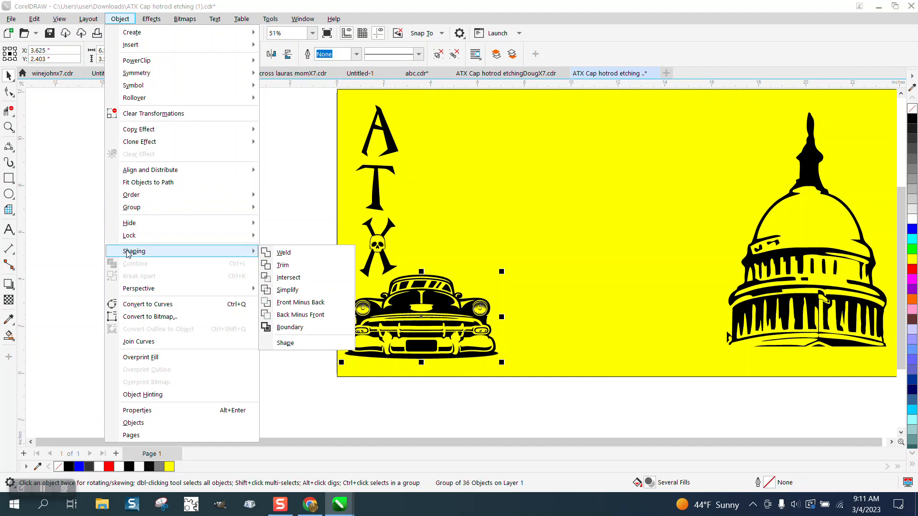
pyautogui.click(290, 328)
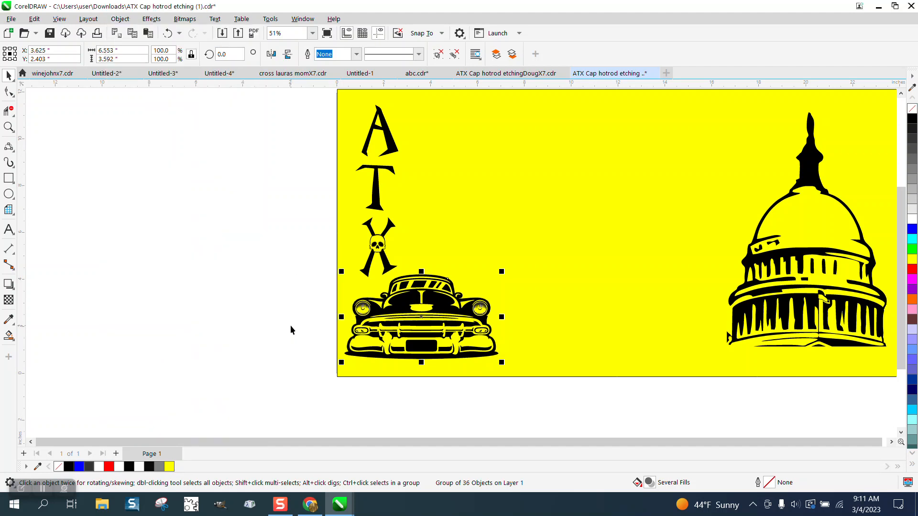
# Move the car's boundary outline 12 inches right and 12 inches up, and delete it.
pyautogui.press('Right')
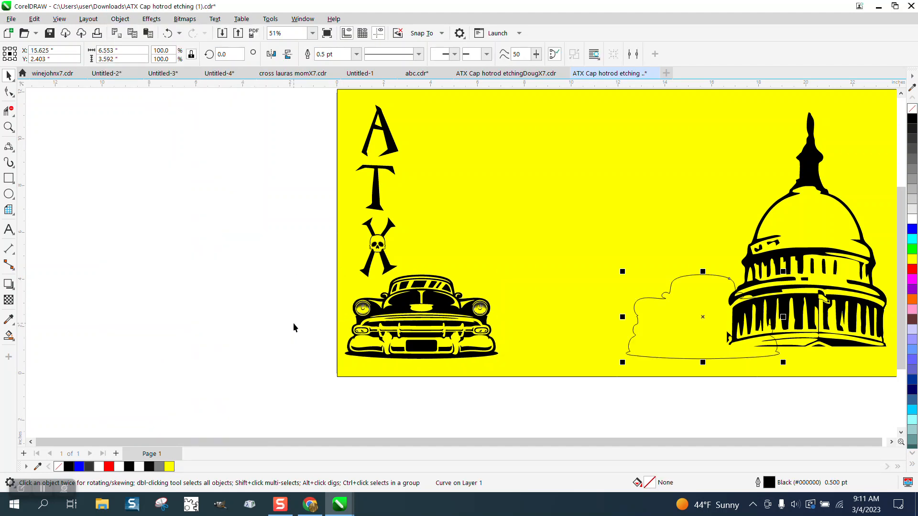
pyautogui.press('Up')
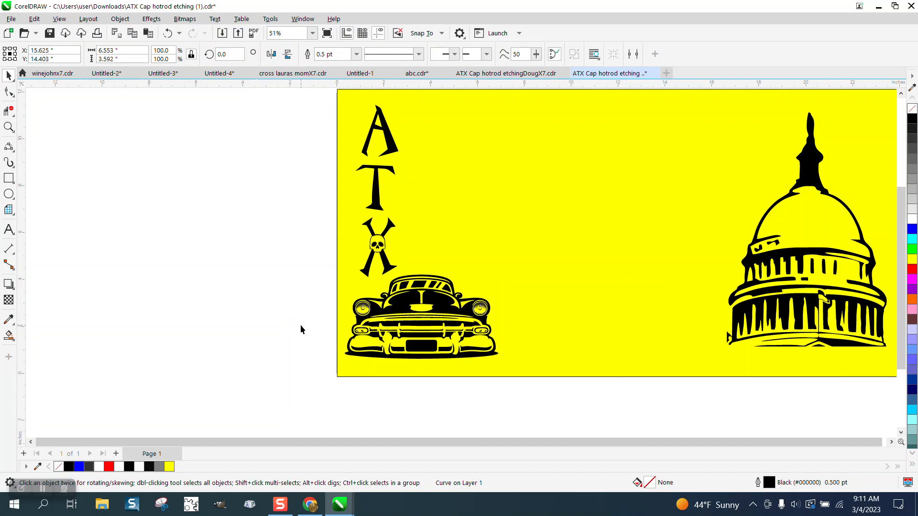
pyautogui.scroll(-3, 300, 329)
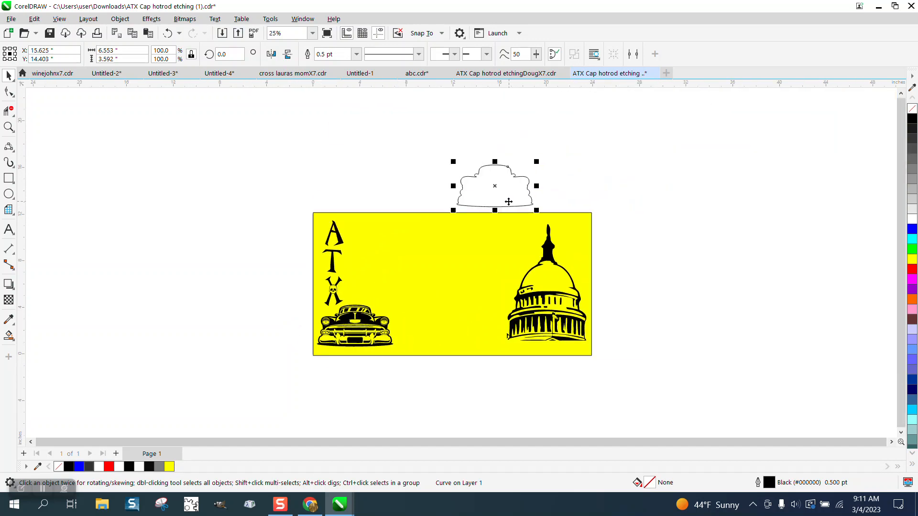
pyautogui.press('XF86Calculator')
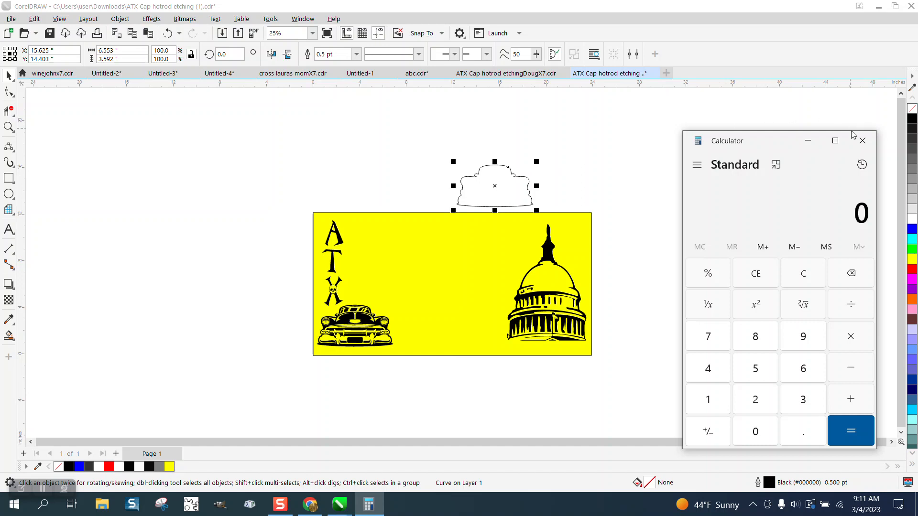
pyautogui.click(862, 140)
pyautogui.press('Delete')
# Ungroup the car drawing into its separate objects.
pyautogui.moveTo(280, 304); pyautogui.dragTo(495, 371)
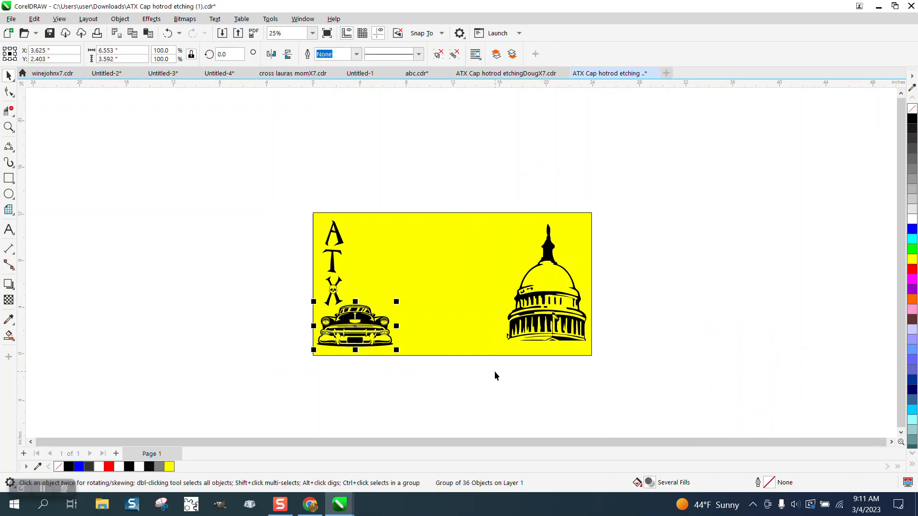
pyautogui.click(120, 19)
pyautogui.moveTo(139, 207)
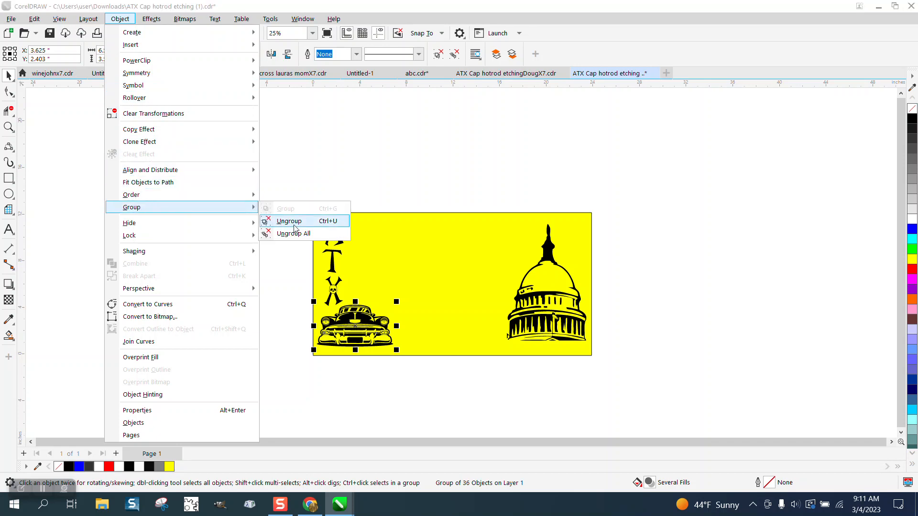
pyautogui.click(299, 222)
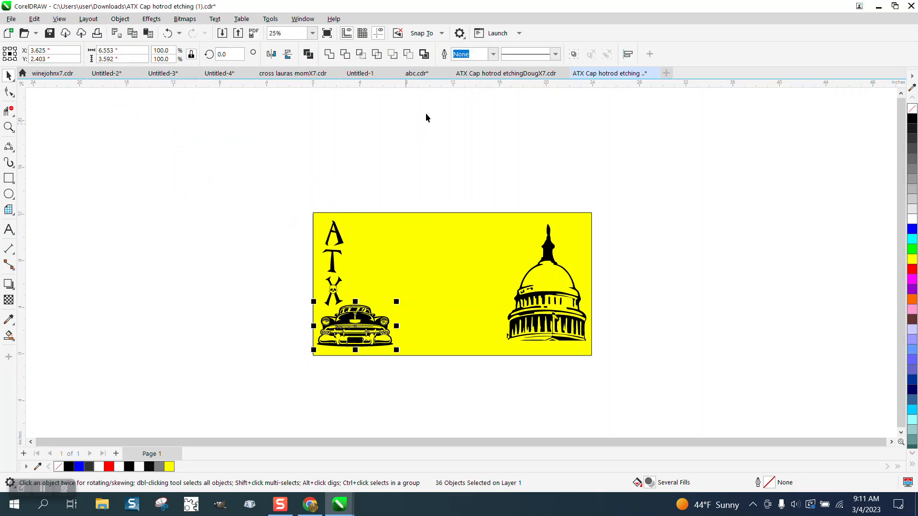
# Create a boundary outline around the ungrouped car and move the outline 12 inches right over the capitol.
pyautogui.click(424, 54)
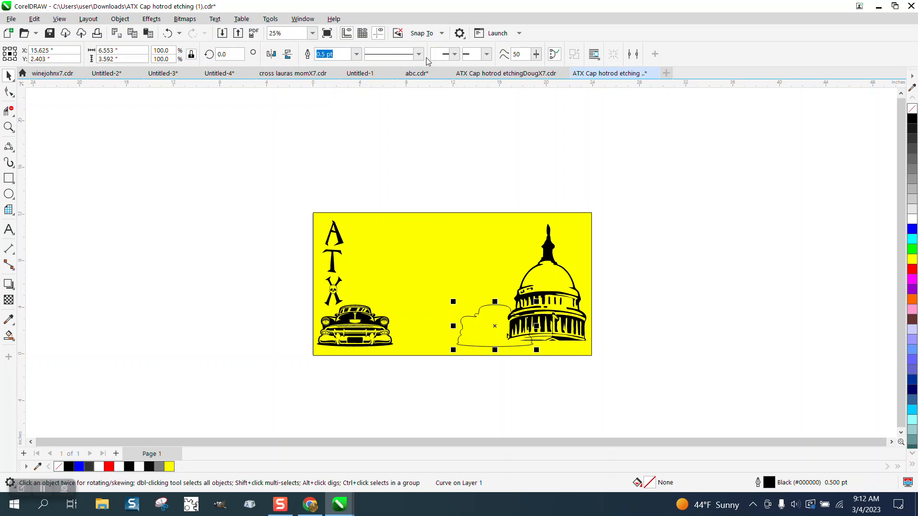
pyautogui.click(8, 126)
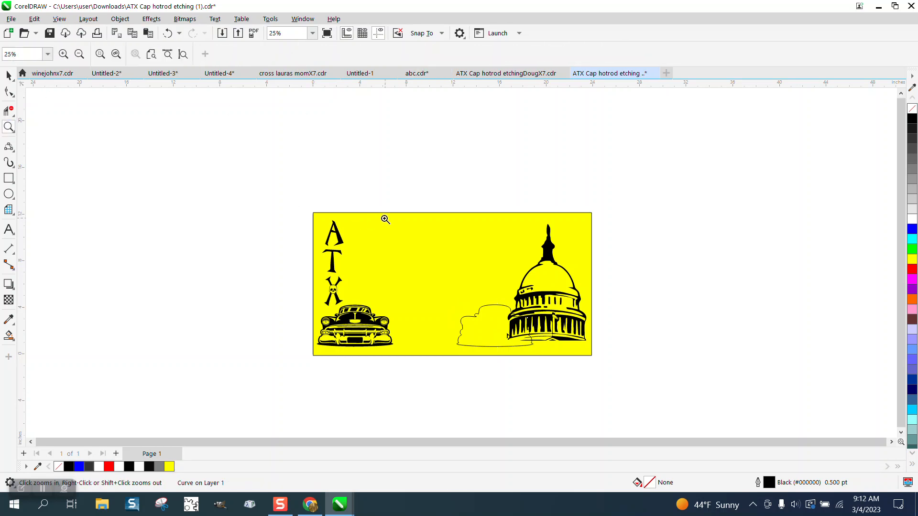
pyautogui.moveTo(393, 199); pyautogui.dragTo(573, 356)
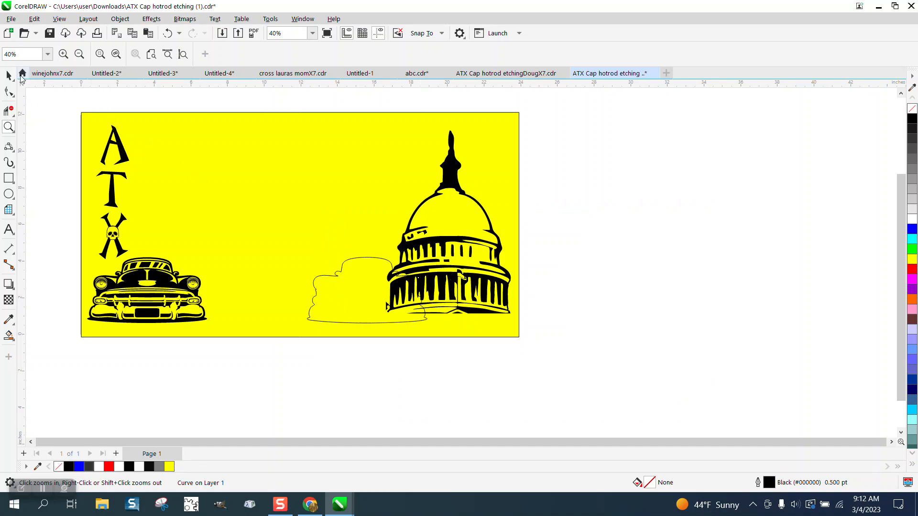
pyautogui.click(8, 75)
pyautogui.click(549, 233)
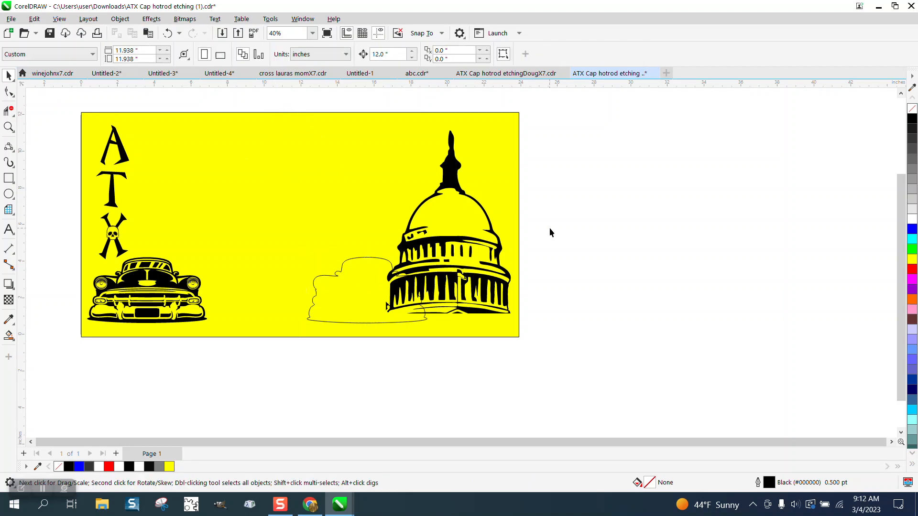
# Trim the capitol building with the car's boundary outline, and delete the outline.
pyautogui.click(460, 182)
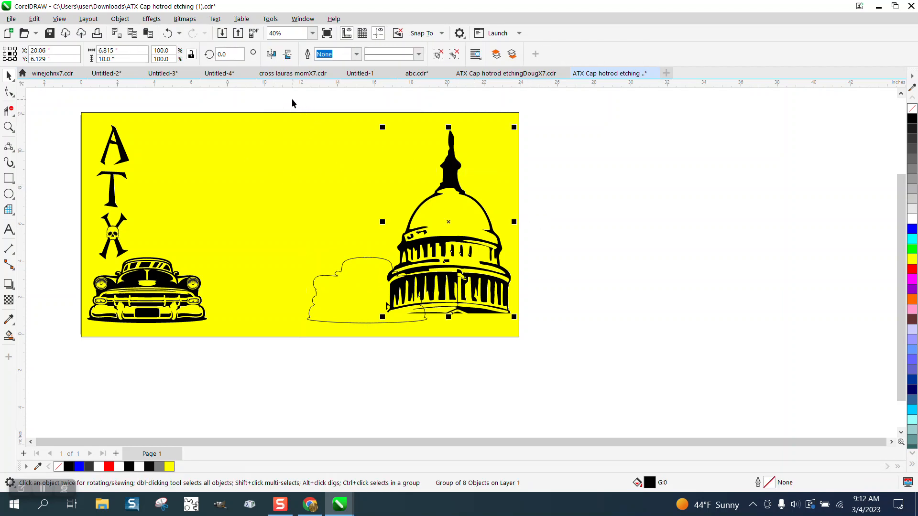
pyautogui.moveTo(286, 101); pyautogui.dragTo(593, 375)
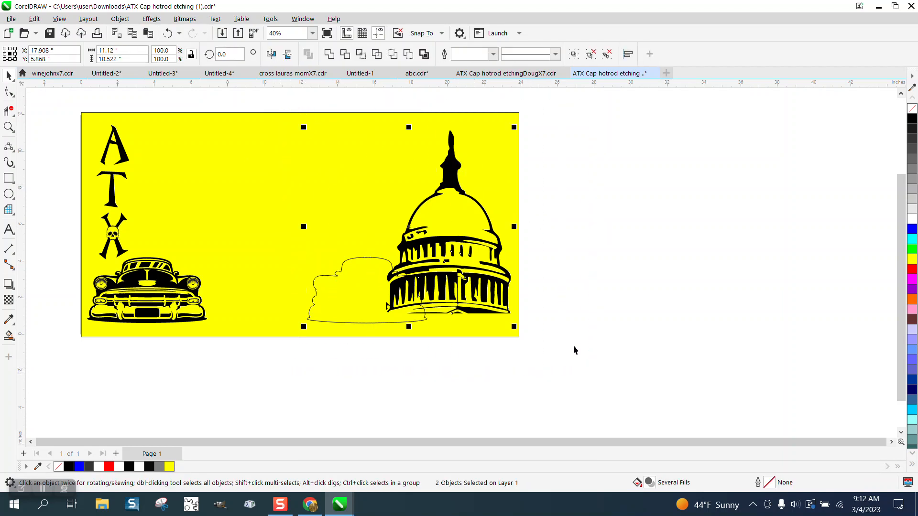
pyautogui.click(345, 54)
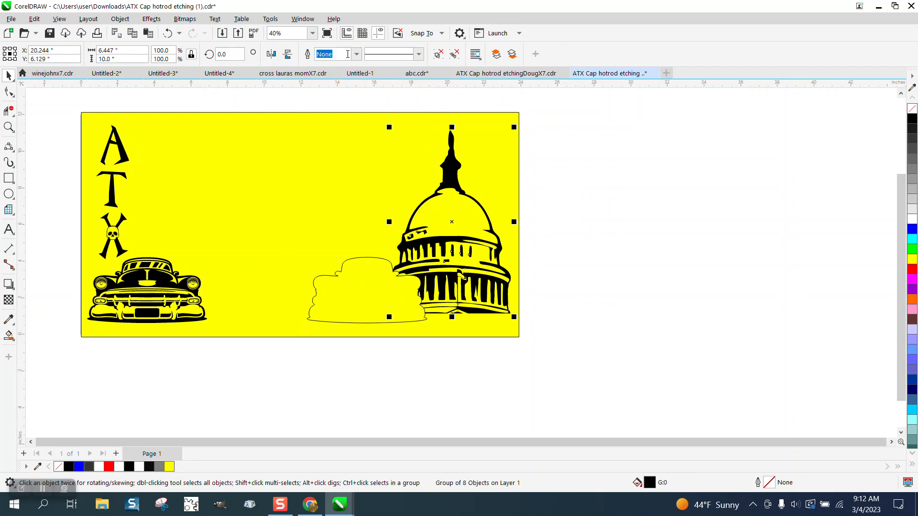
pyautogui.click(552, 281)
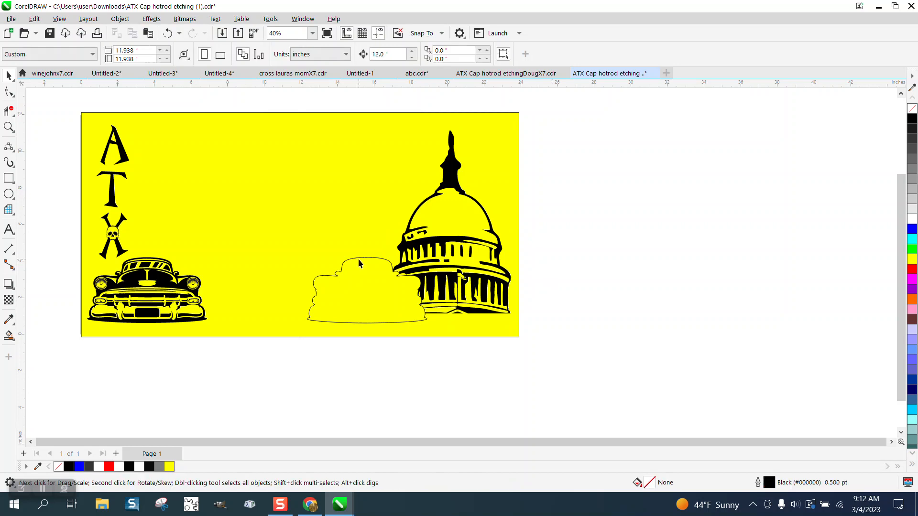
pyautogui.click(353, 258)
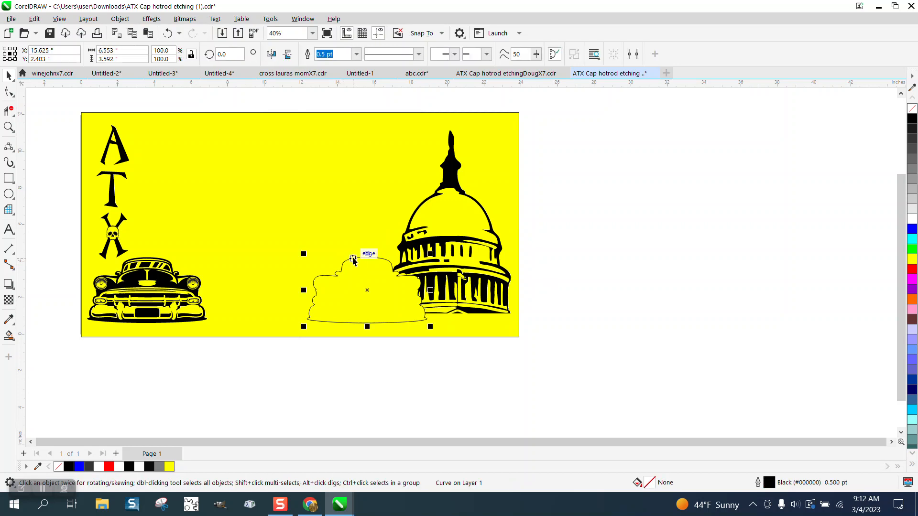
pyautogui.press('Delete')
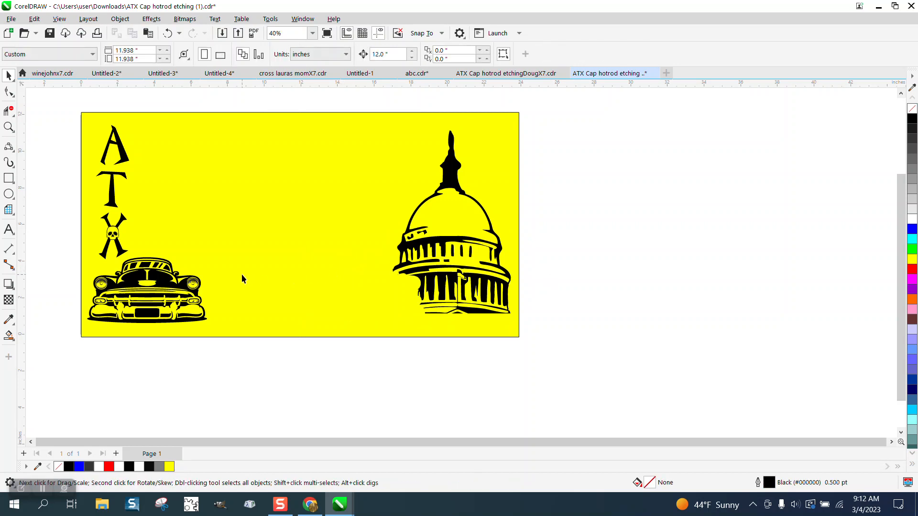
pyautogui.click(194, 276)
pyautogui.press('Right')
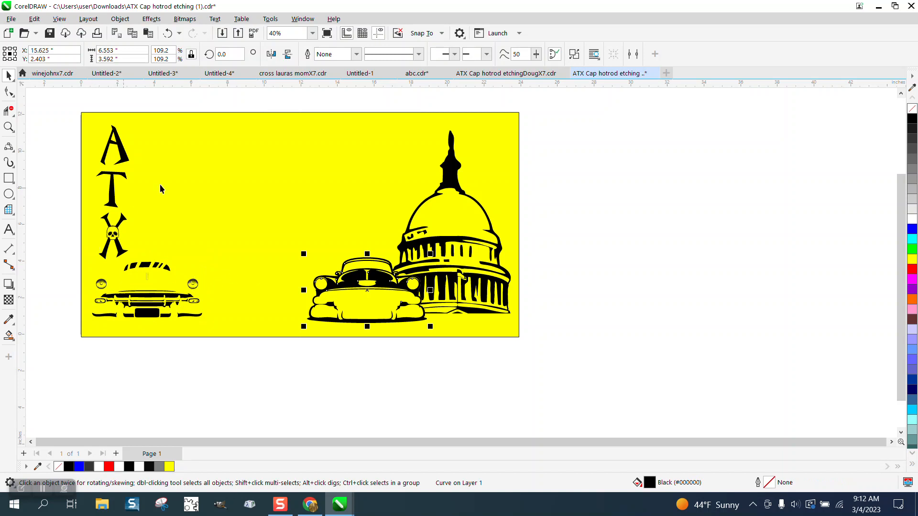
pyautogui.hotkey('ctrl', 'z')
# Group all the car's objects and move the group 12 inches right, in front of the trimmed capitol.
pyautogui.moveTo(69, 246); pyautogui.dragTo(283, 348)
pyautogui.hotkey('ctrl', 'g')
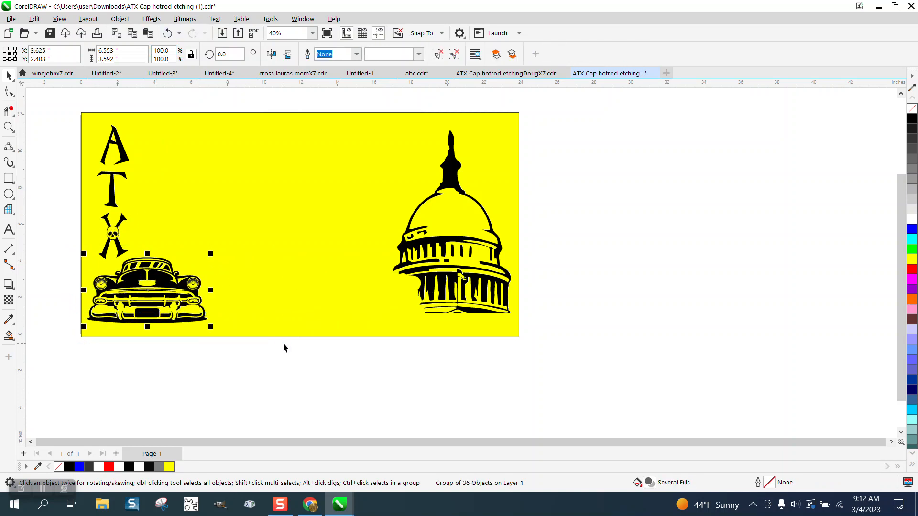
pyautogui.press('Right')
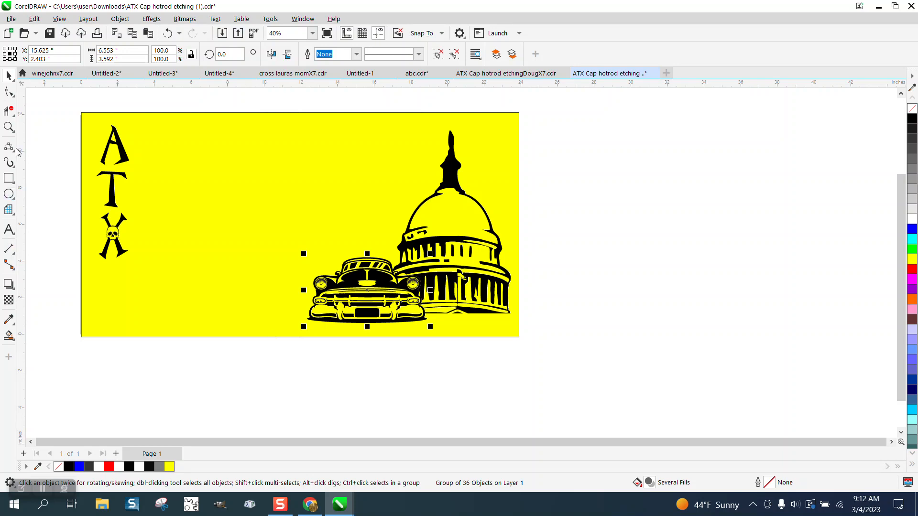
pyautogui.click(9, 127)
pyautogui.moveTo(284, 232); pyautogui.dragTo(554, 362)
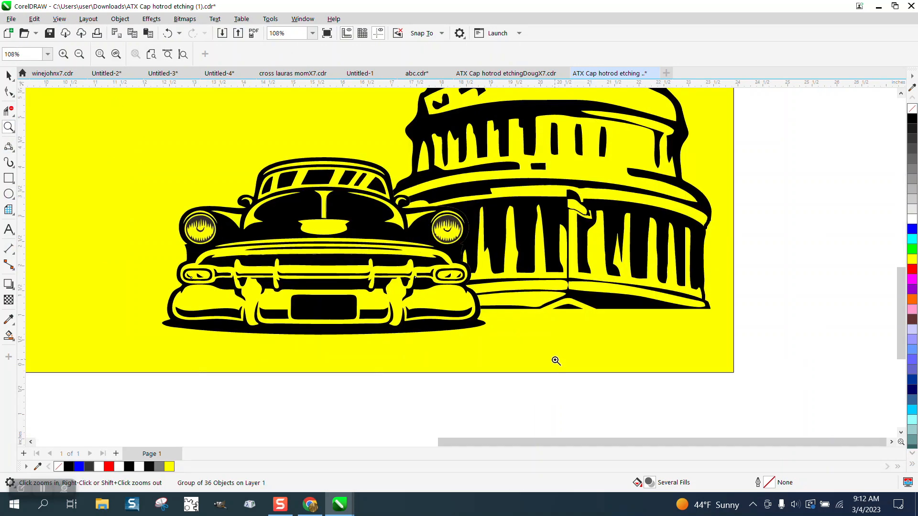
pyautogui.scroll(-2, 438, 314)
pyautogui.scroll(-3, 438, 314)
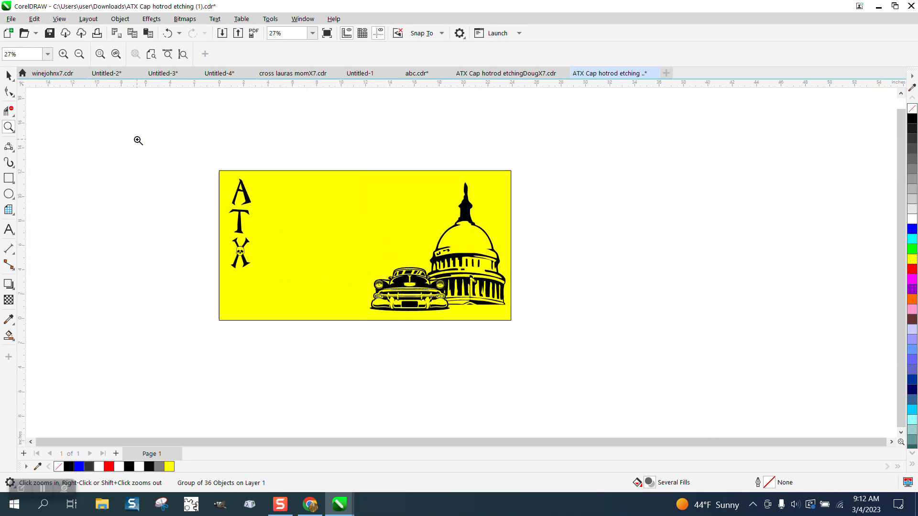
# Move the ATX letters with the skull 12 inches right, above the car.
pyautogui.click(9, 75)
pyautogui.moveTo(185, 135); pyautogui.dragTo(324, 312)
pyautogui.press('Right')
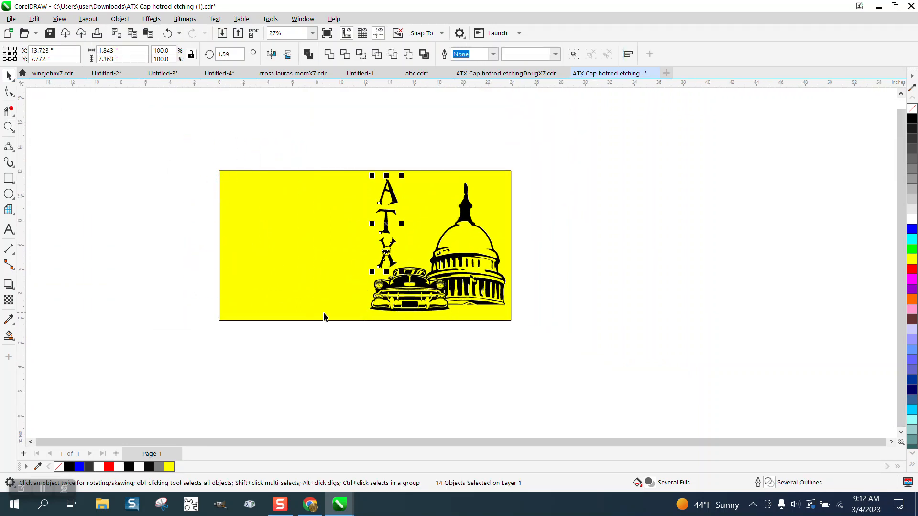
# Unlock all objects and delete the yellow background rectangle behind the artwork.
pyautogui.press('Escape')
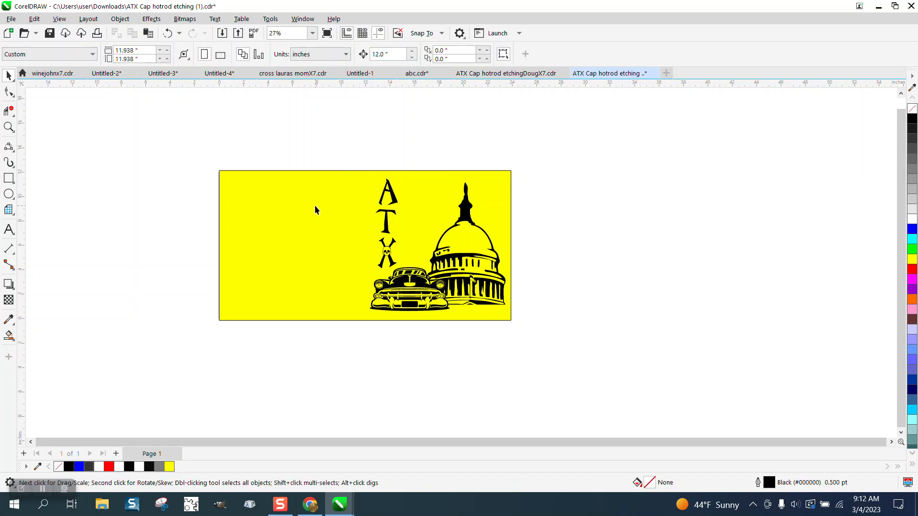
pyautogui.click(120, 18)
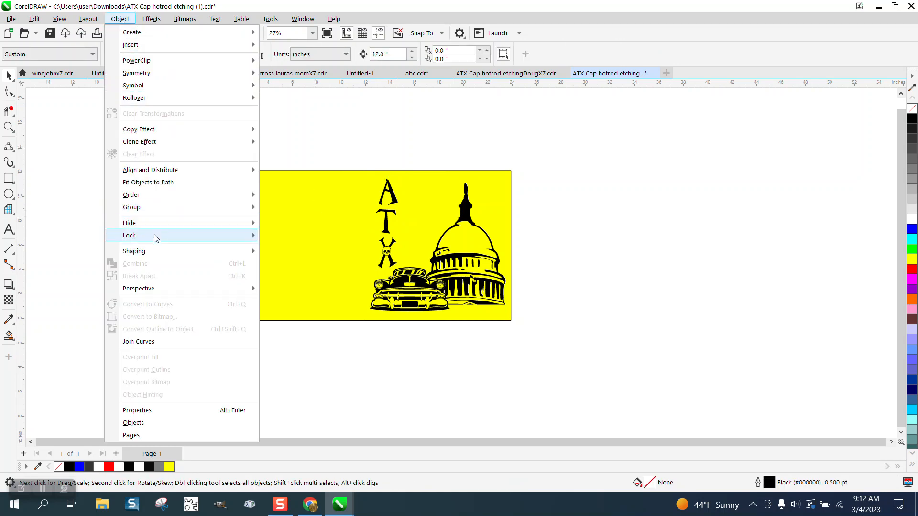
pyautogui.moveTo(154, 236)
pyautogui.click(312, 261)
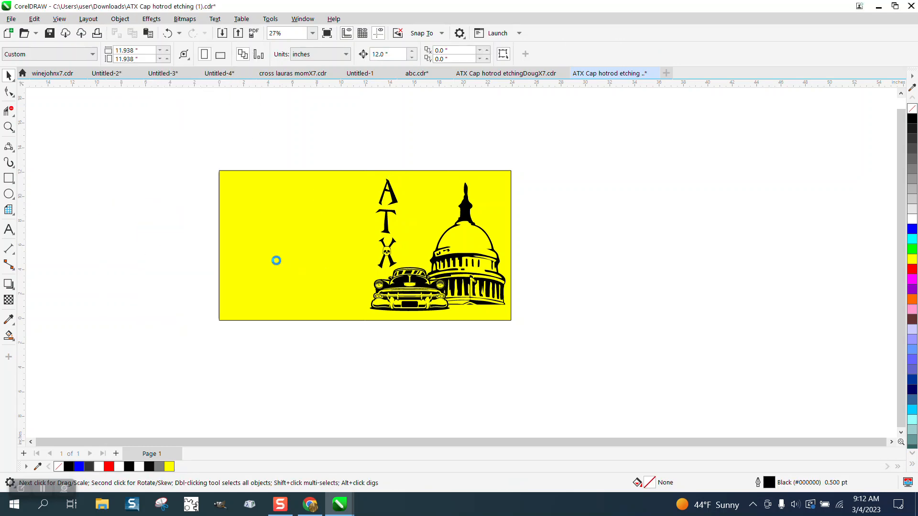
pyautogui.click(253, 218)
pyautogui.press('XF86Calculator')
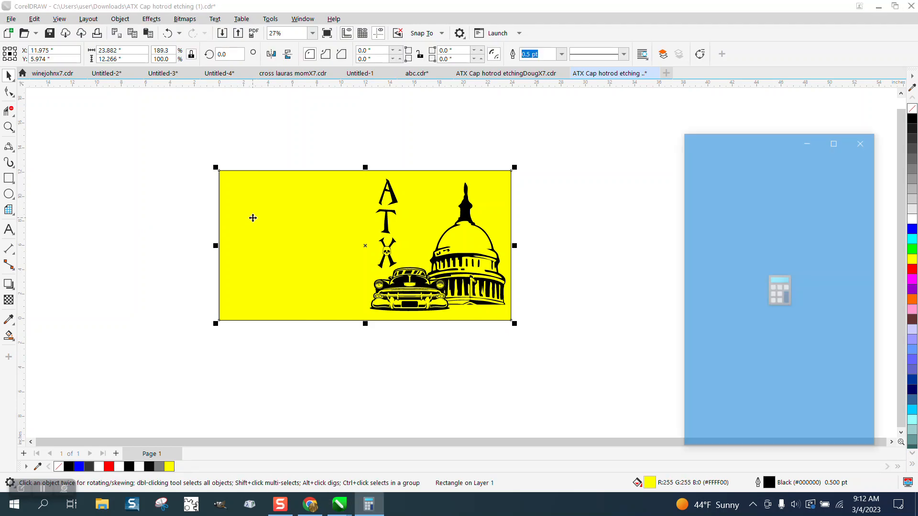
pyautogui.click(863, 140)
pyautogui.press('Delete')
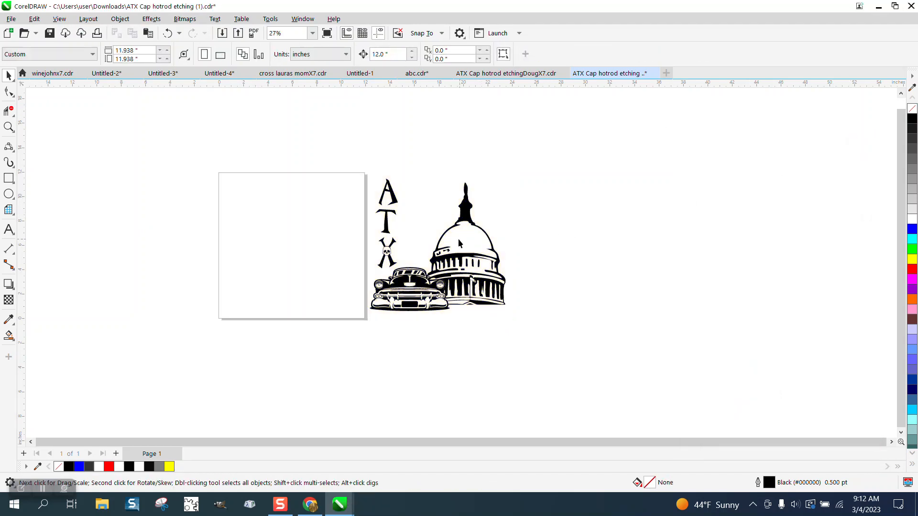
# Group the ATX letters, hot rod and capitol, and center the group on the page.
pyautogui.moveTo(362, 155); pyautogui.dragTo(545, 337)
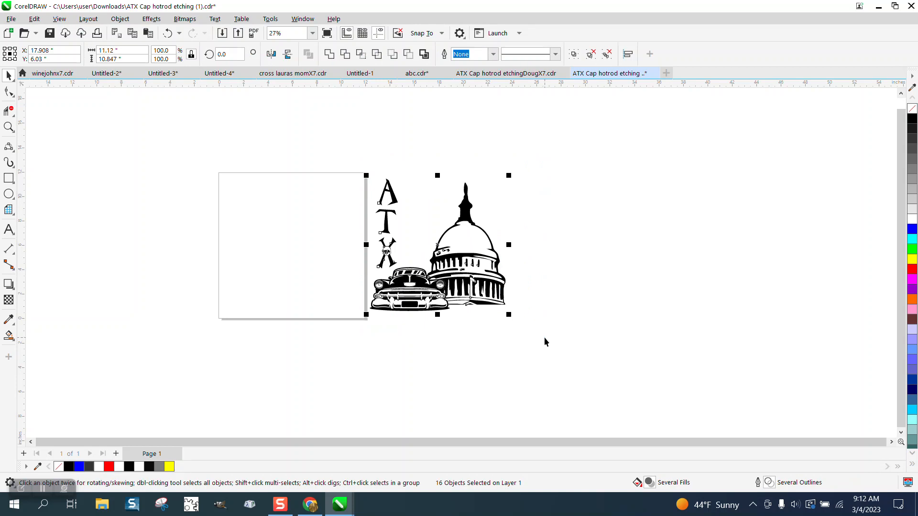
pyautogui.hotkey('ctrl', 'g')
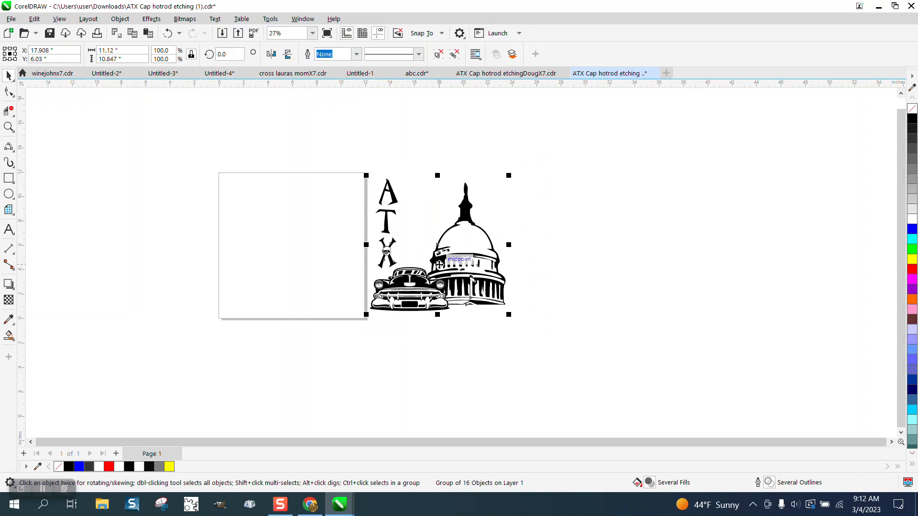
pyautogui.press('p')
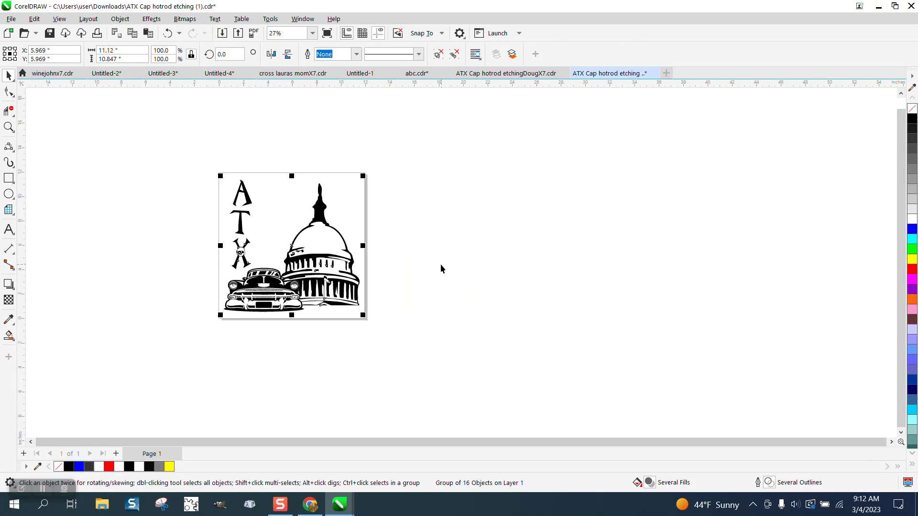
pyautogui.click(429, 269)
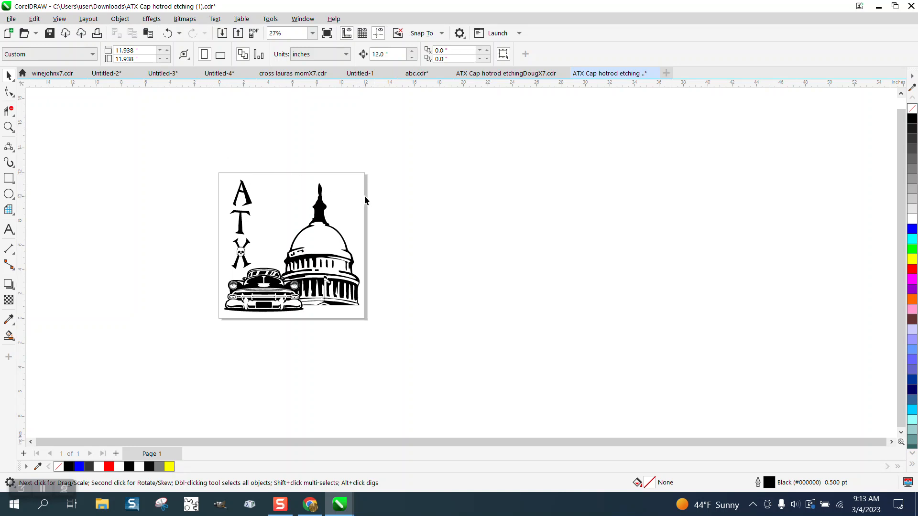
# Set the page size to 24 inches wide and 12 inches high.
pyautogui.click(143, 50)
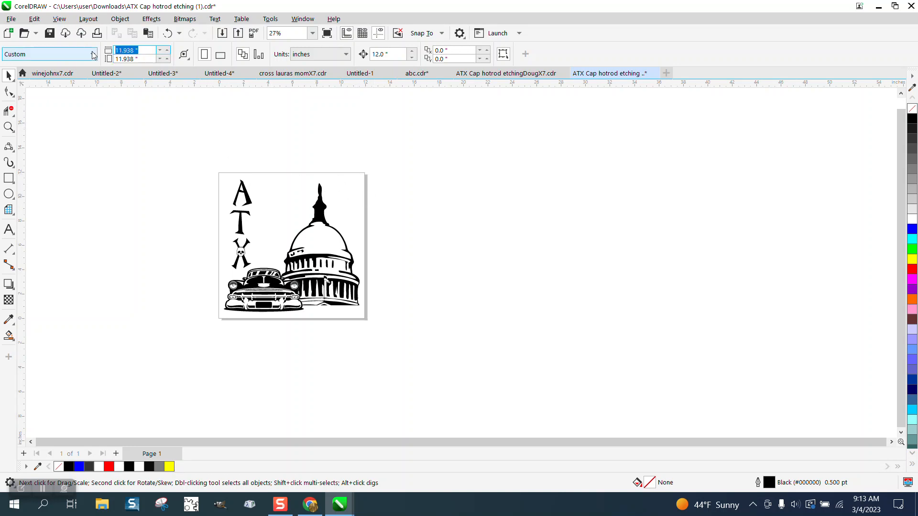
pyautogui.write('12')
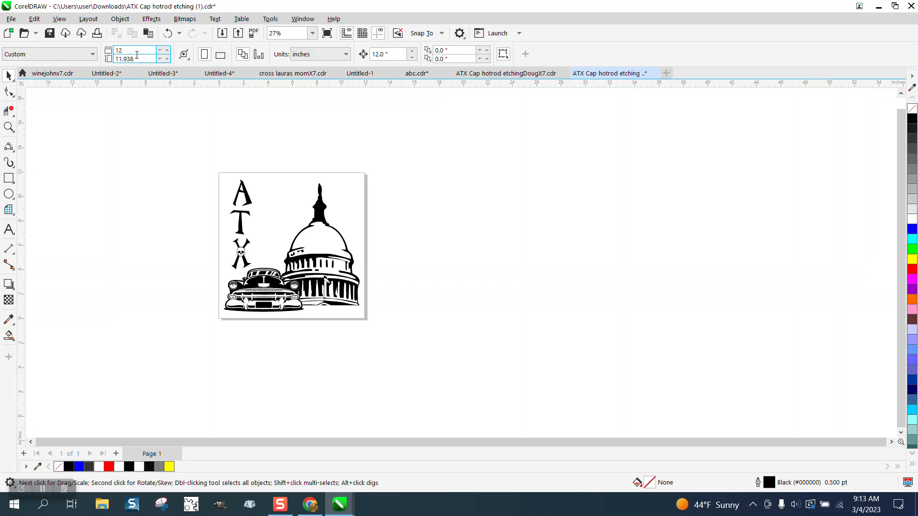
pyautogui.moveTo(136, 51); pyautogui.dragTo(85, 51)
pyautogui.write('24')
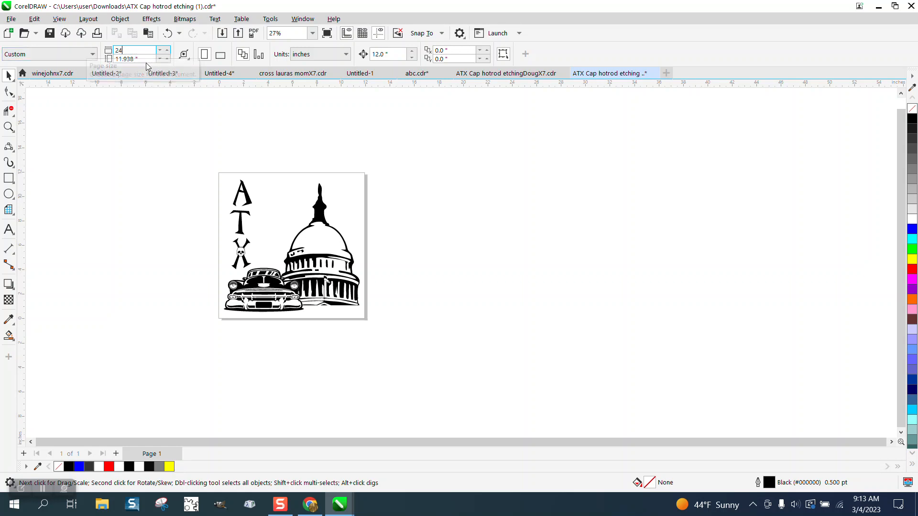
pyautogui.moveTo(145, 60); pyautogui.dragTo(134, 59)
pyautogui.write('12')
pyautogui.press('Return')
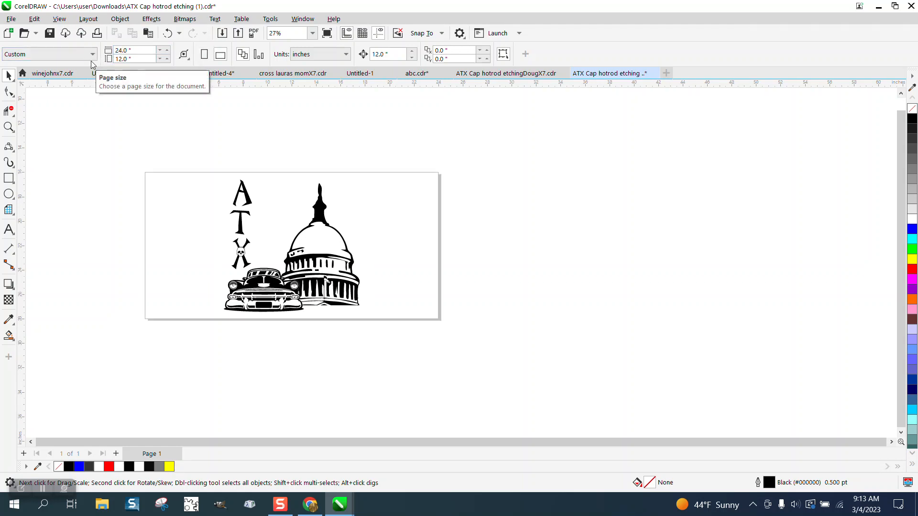
# Draw a square of about 11.8 inches and center it on the page around the artwork.
pyautogui.moveTo(362, 324); pyautogui.dragTo(368, 328)
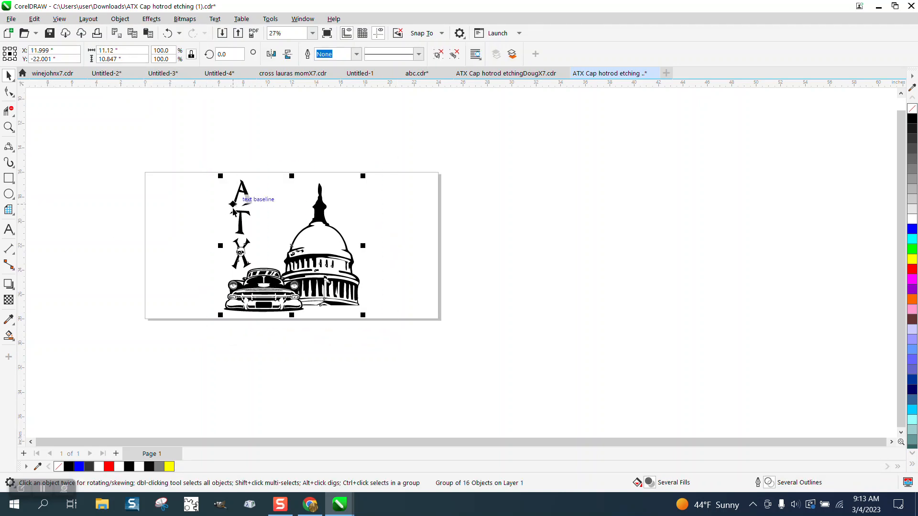
pyautogui.click(8, 178)
pyautogui.moveTo(95, 168); pyautogui.dragTo(106, 311)
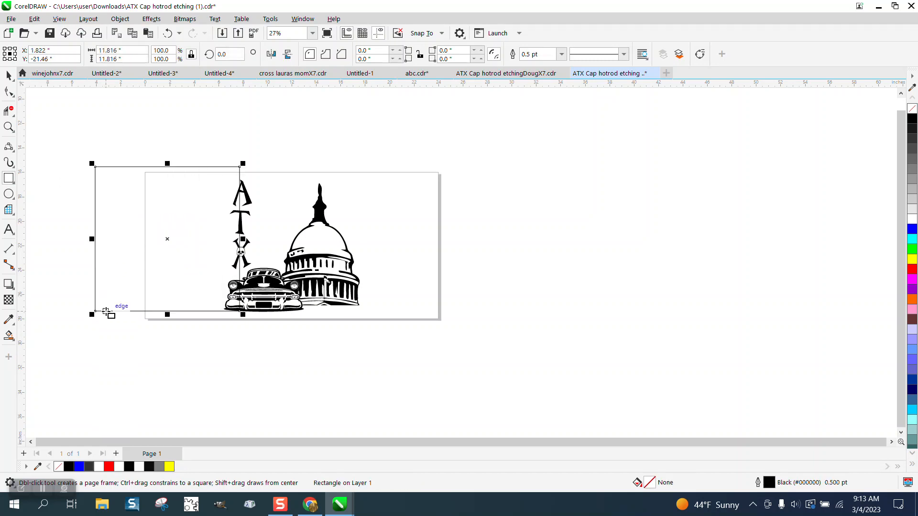
pyautogui.press('p')
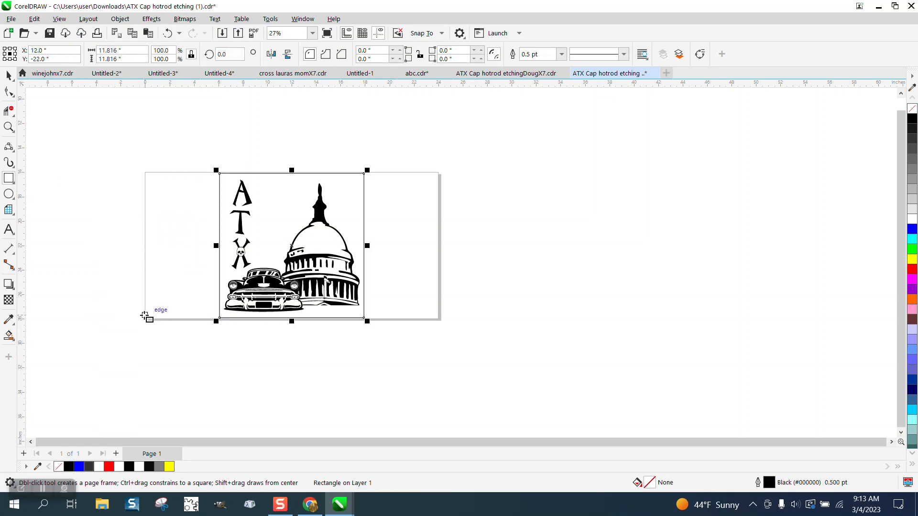
pyautogui.click(9, 76)
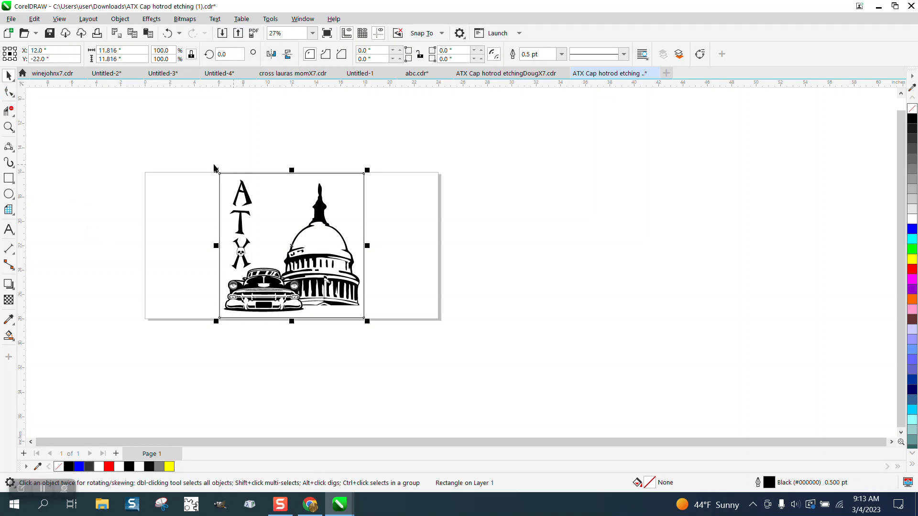
# Move the square and artwork together to the page's upper-left corner, and shift only the square 12 inches right.
pyautogui.moveTo(194, 154); pyautogui.dragTo(457, 391)
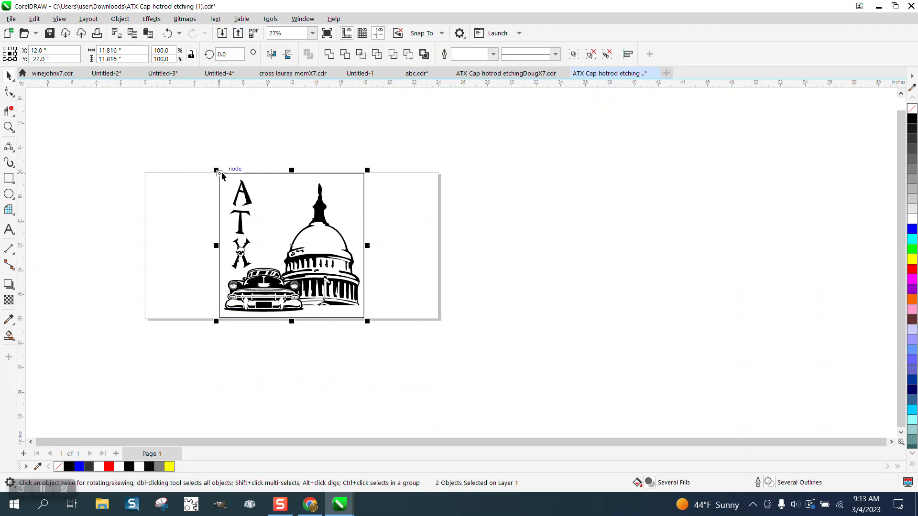
pyautogui.moveTo(220, 173); pyautogui.dragTo(148, 176)
pyautogui.click(200, 129)
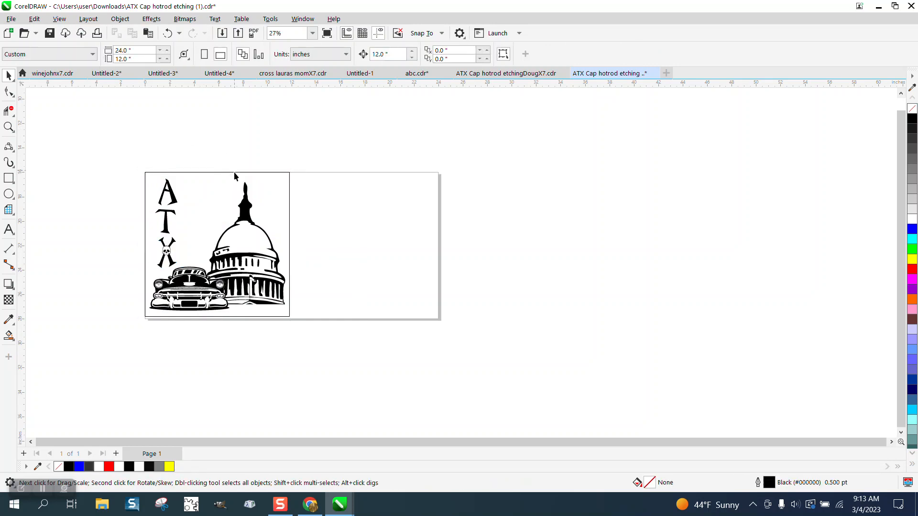
pyautogui.click(252, 205)
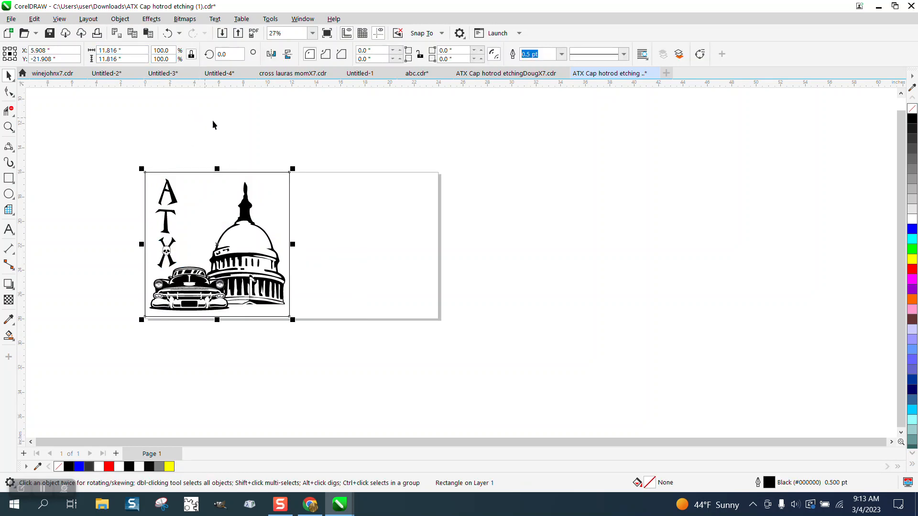
pyautogui.press('Right')
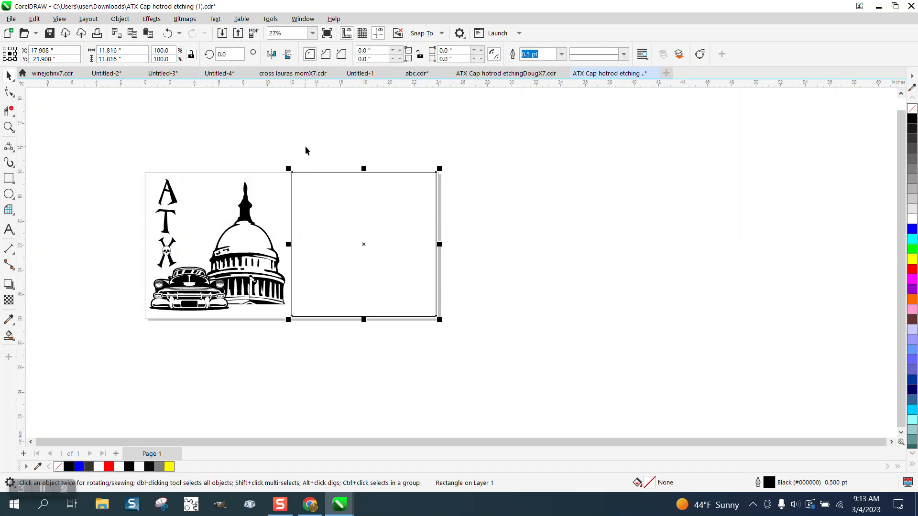
# Ungroup the artwork once so the letters, hot rod and capitol can be selected separately.
pyautogui.click(247, 201)
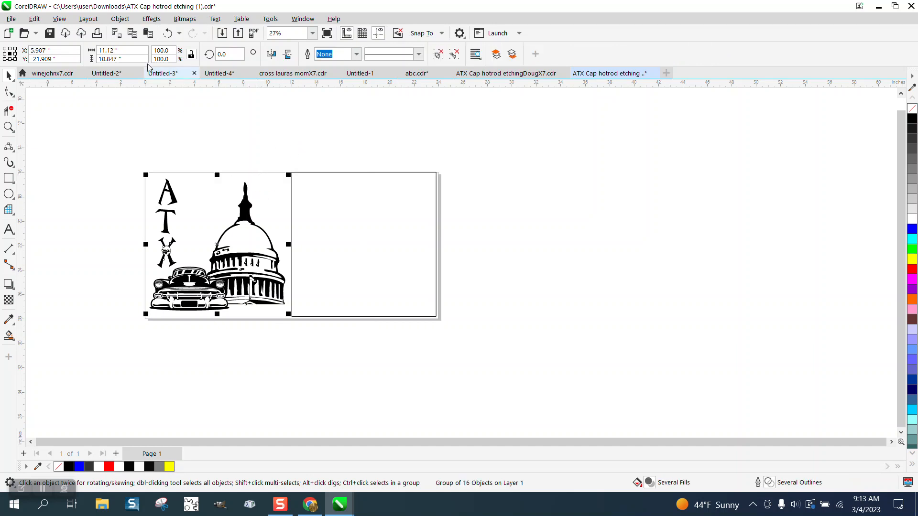
pyautogui.click(120, 18)
pyautogui.moveTo(142, 209)
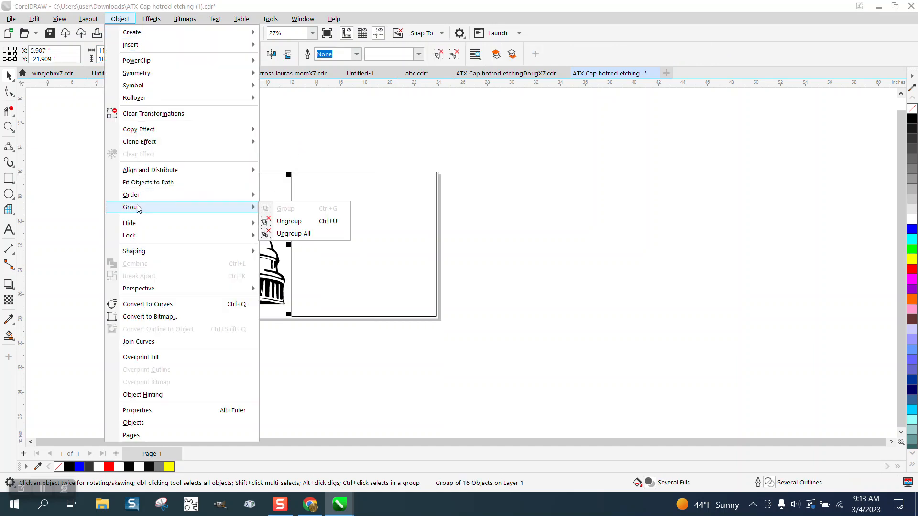
pyautogui.click(290, 225)
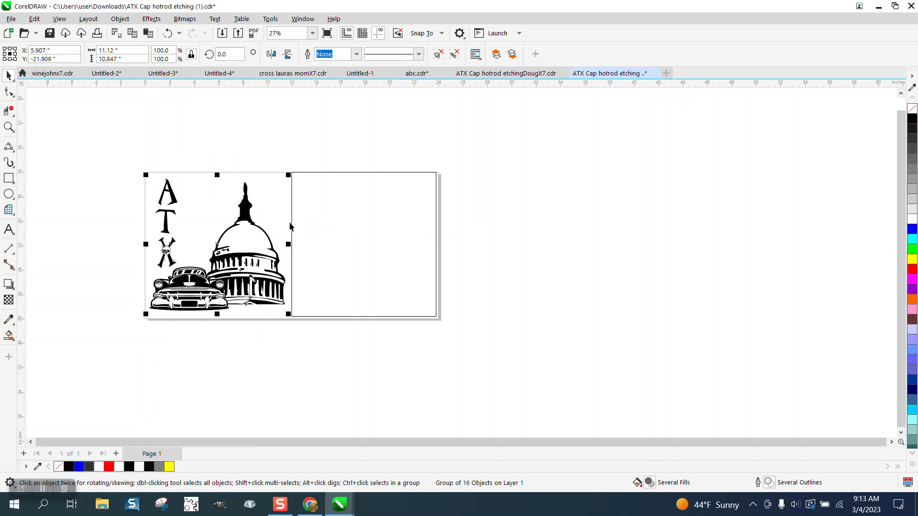
pyautogui.click(195, 148)
pyautogui.click(245, 210)
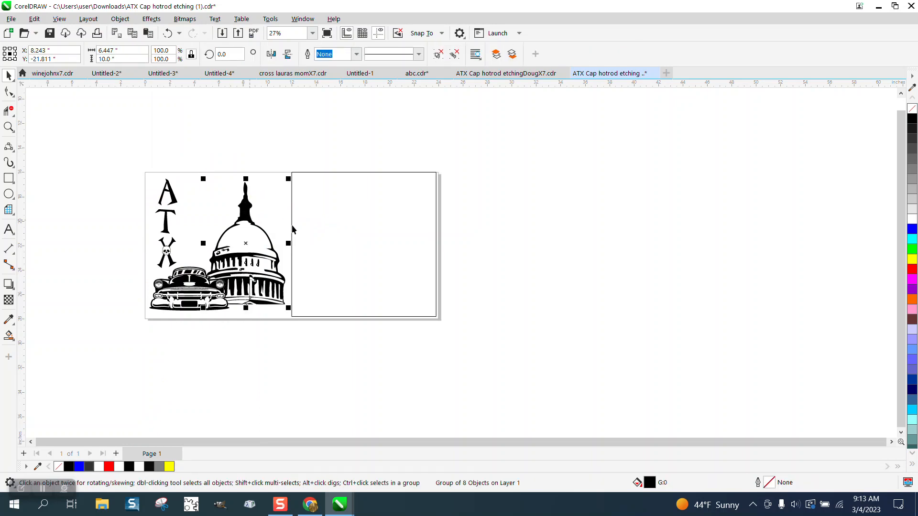
pyautogui.click(341, 227)
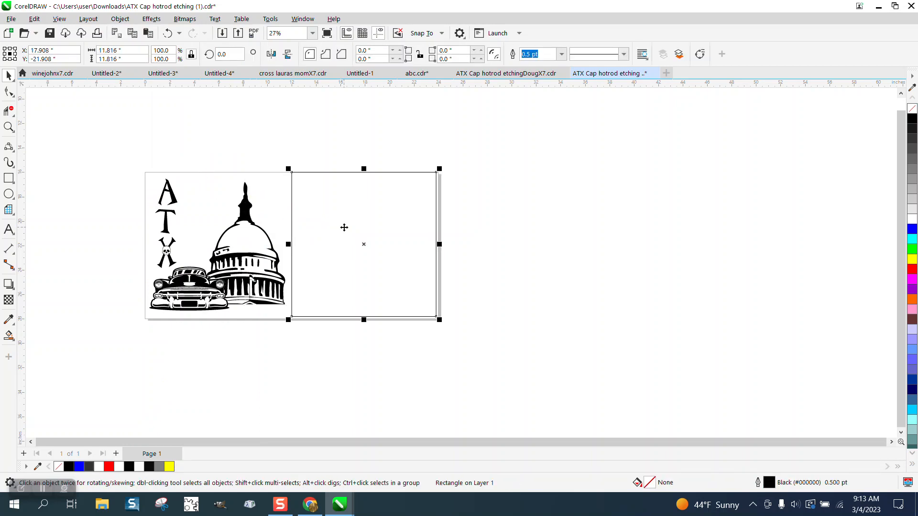
# Move the hot rod group 12 inches left, off the page and away from the trimmed capitol.
pyautogui.click(9, 127)
pyautogui.moveTo(144, 161); pyautogui.dragTo(451, 391)
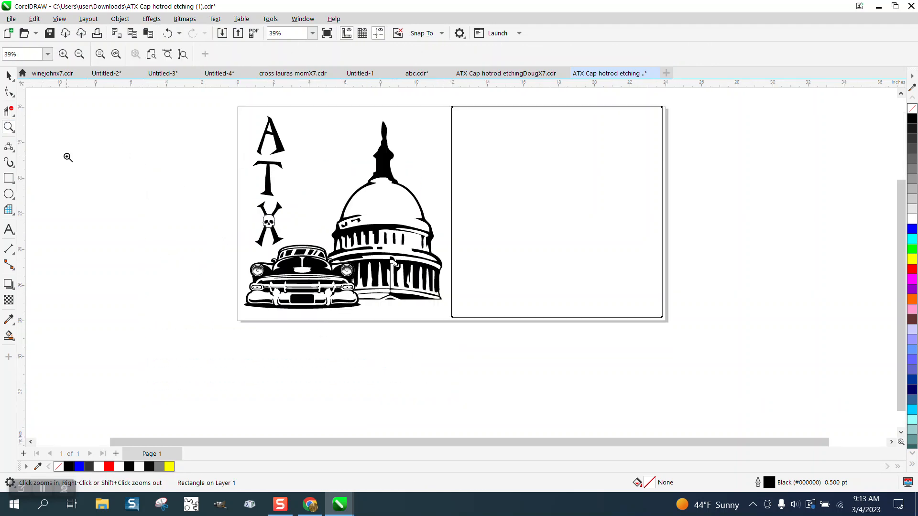
pyautogui.click(8, 76)
pyautogui.click(70, 118)
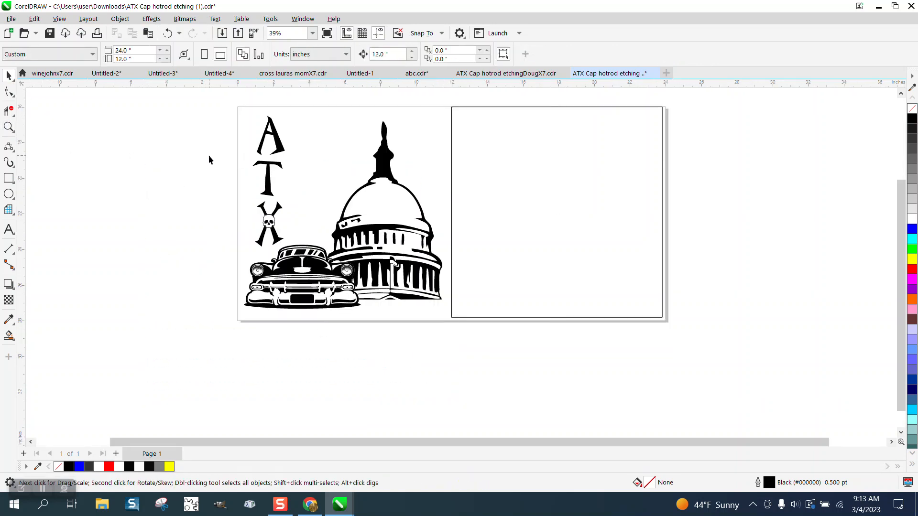
pyautogui.click(312, 265)
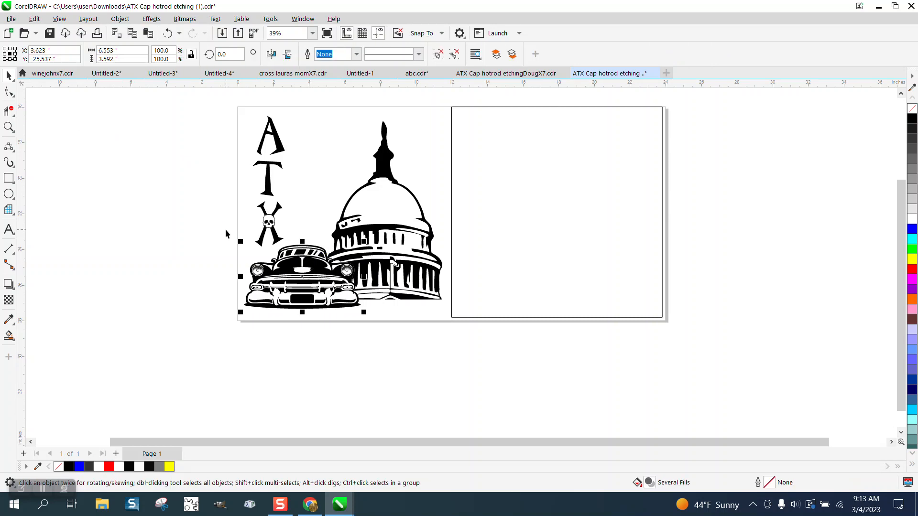
pyautogui.press('Left')
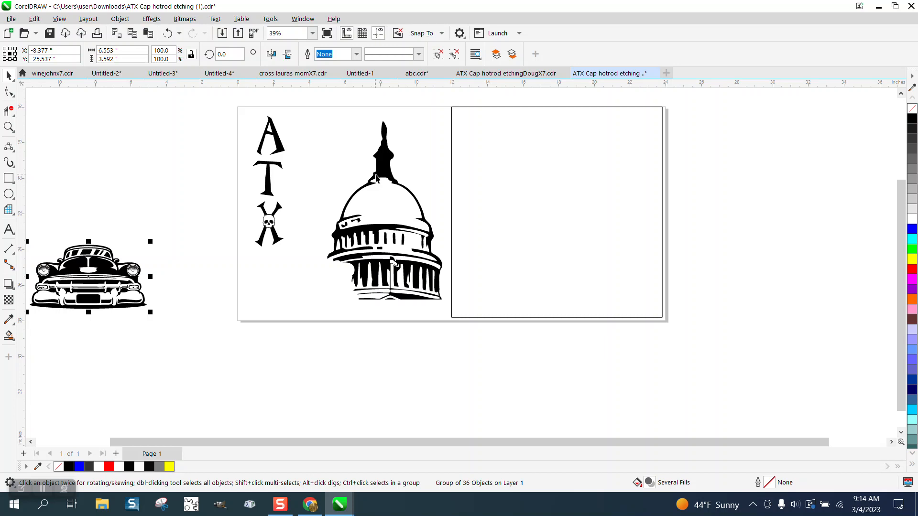
# Move the ATX letters and the capitol together 12 inches up, off the page.
pyautogui.scroll(-1, 377, 179)
pyautogui.moveTo(262, 114); pyautogui.dragTo(462, 328)
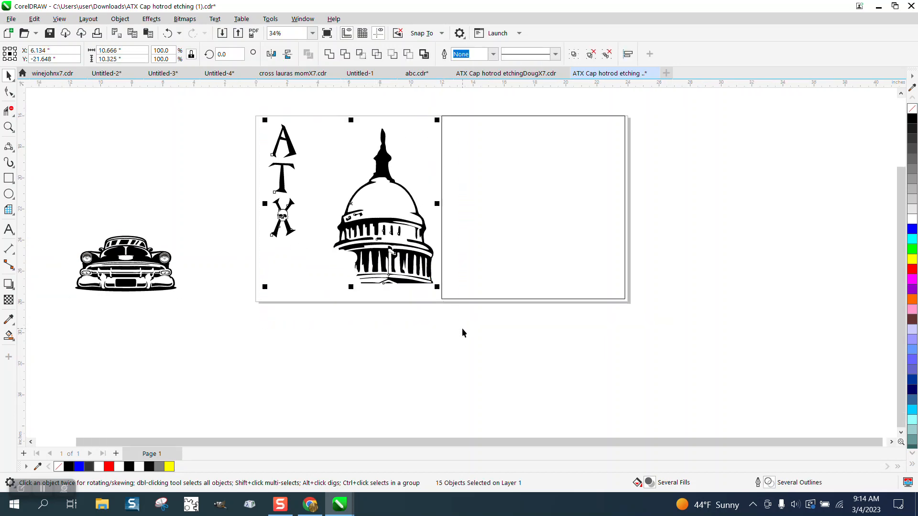
pyautogui.press('Up')
pyautogui.press('Escape')
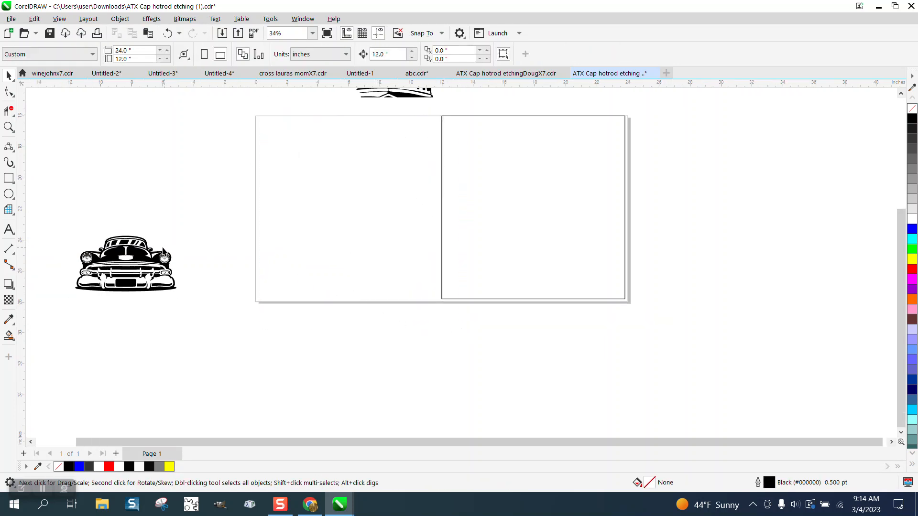
# Move the hot rod group 12 inches right, back into the page's lower-left corner.
pyautogui.click(146, 259)
pyautogui.press('Right')
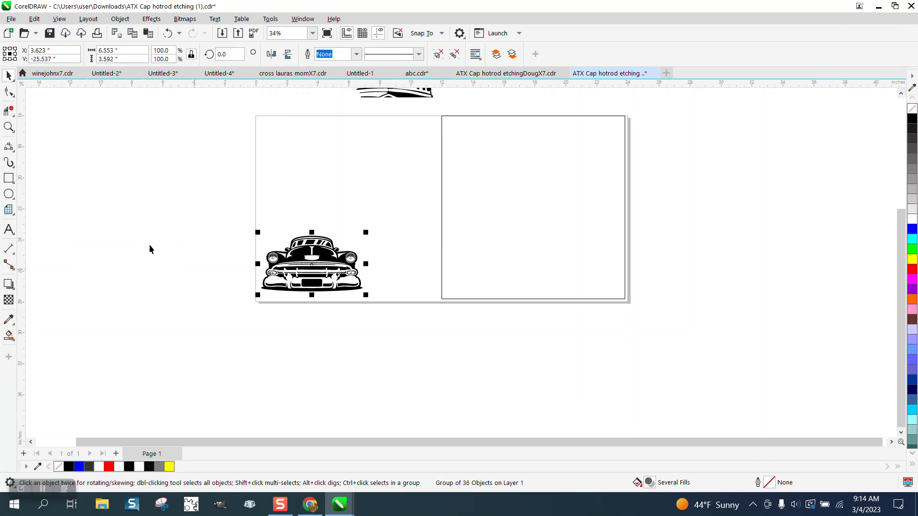
pyautogui.click(9, 127)
pyautogui.moveTo(169, 207); pyautogui.dragTo(446, 339)
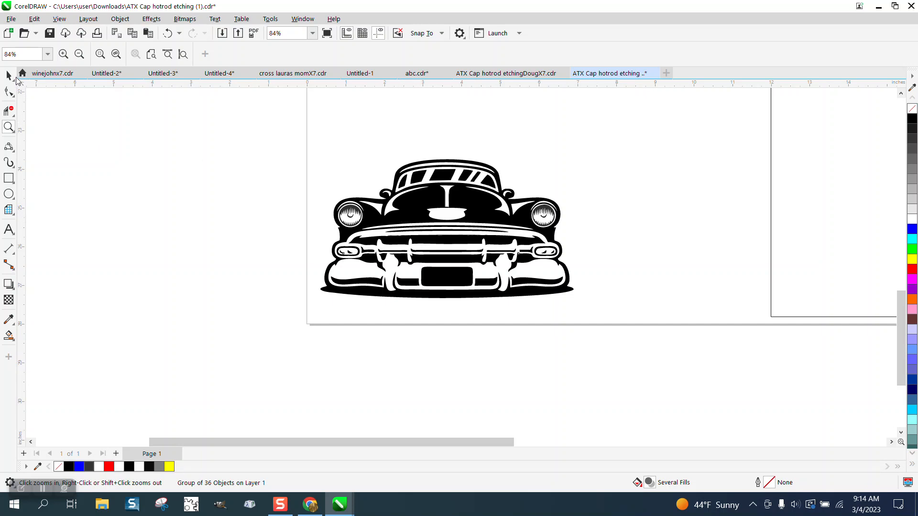
pyautogui.click(9, 77)
pyautogui.scroll(-1, 355, 277)
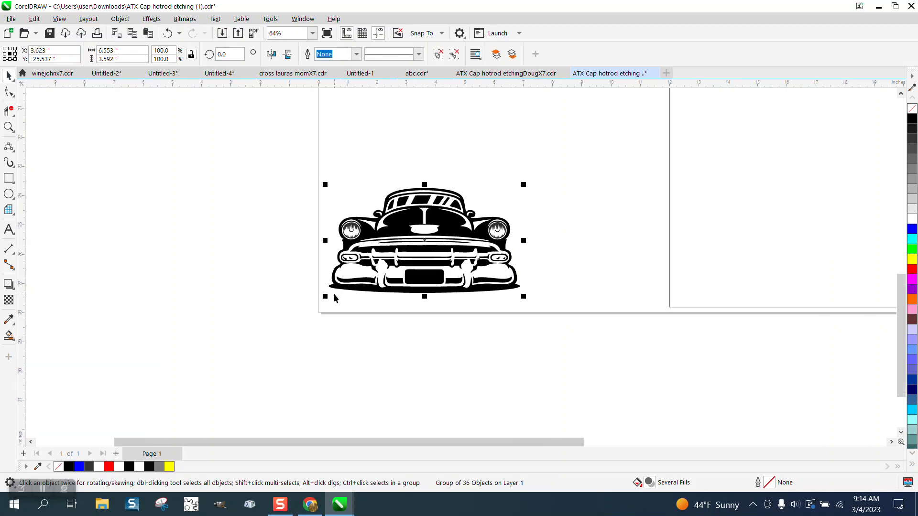
# Fill the hot rod group with a medium grey so it stands apart from the black artwork.
pyautogui.scroll(-1, 335, 298)
pyautogui.click(913, 200)
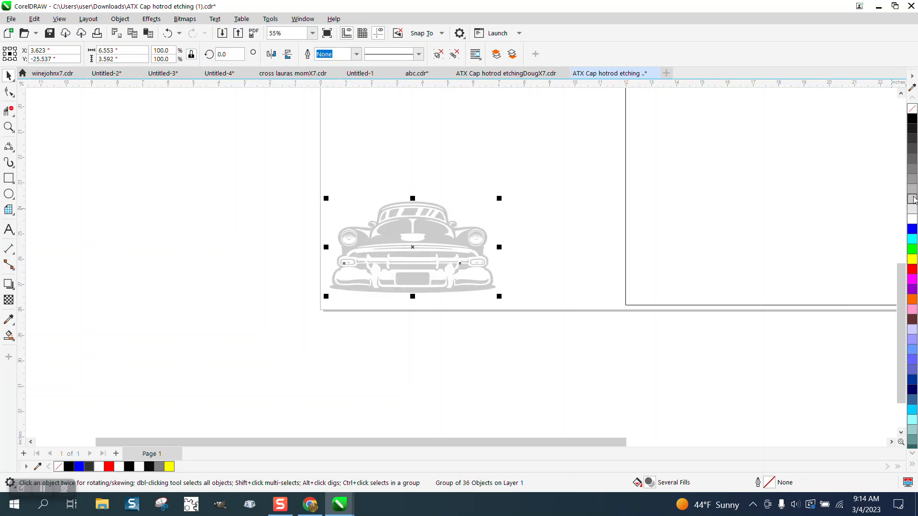
pyautogui.click(913, 178)
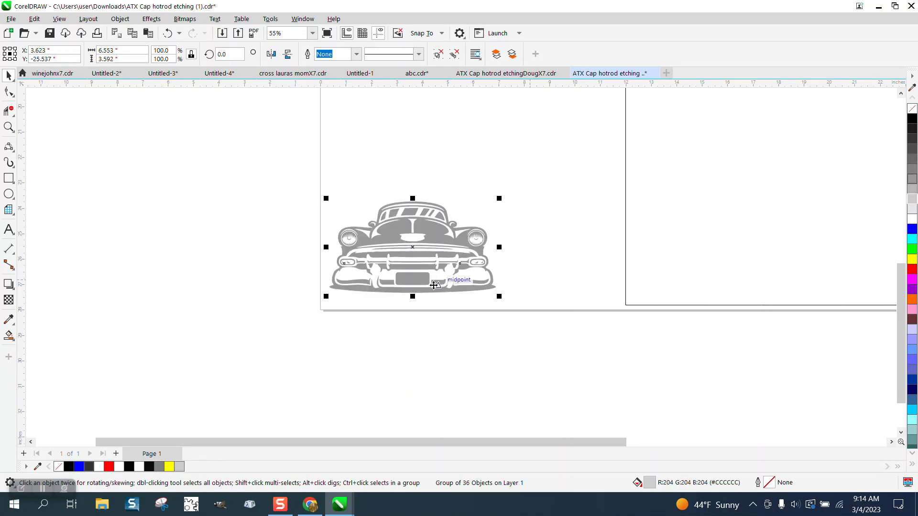
# Move the trimmed capitol 12 inches down, back onto the page behind the grey hot rod, and check where they meet.
pyautogui.scroll(-2, 424, 199)
pyautogui.click(472, 135)
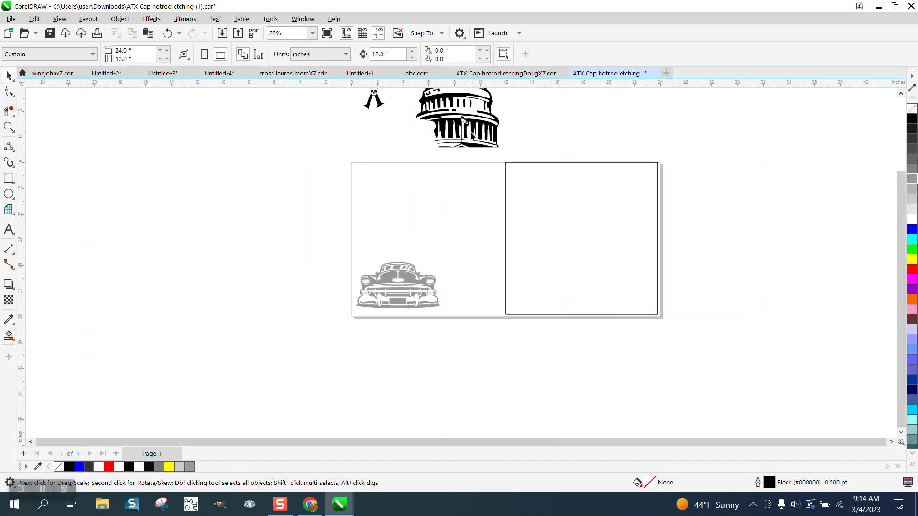
pyautogui.click(484, 124)
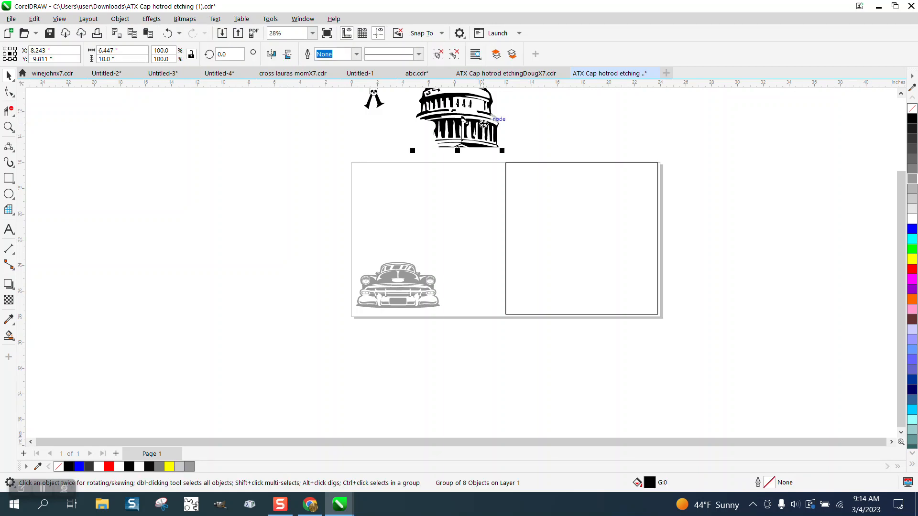
pyautogui.press('Down')
pyautogui.click(9, 127)
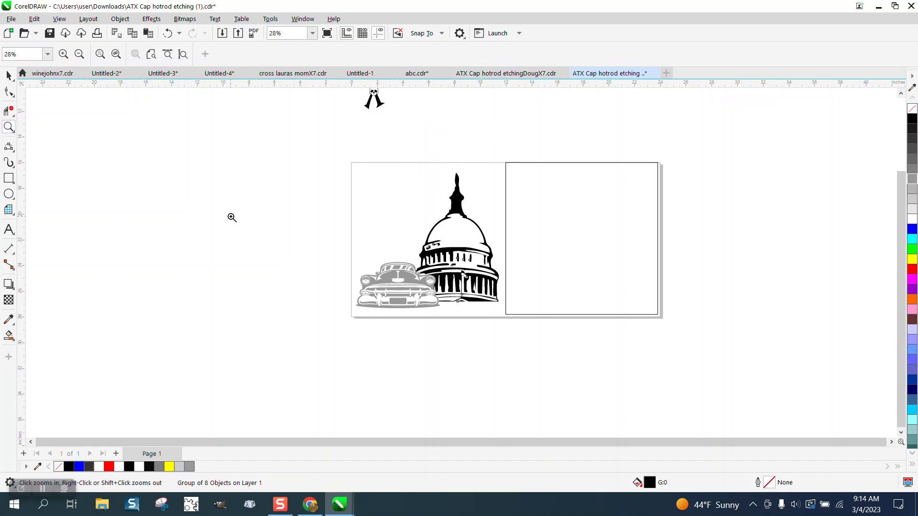
pyautogui.moveTo(351, 163); pyautogui.dragTo(654, 369)
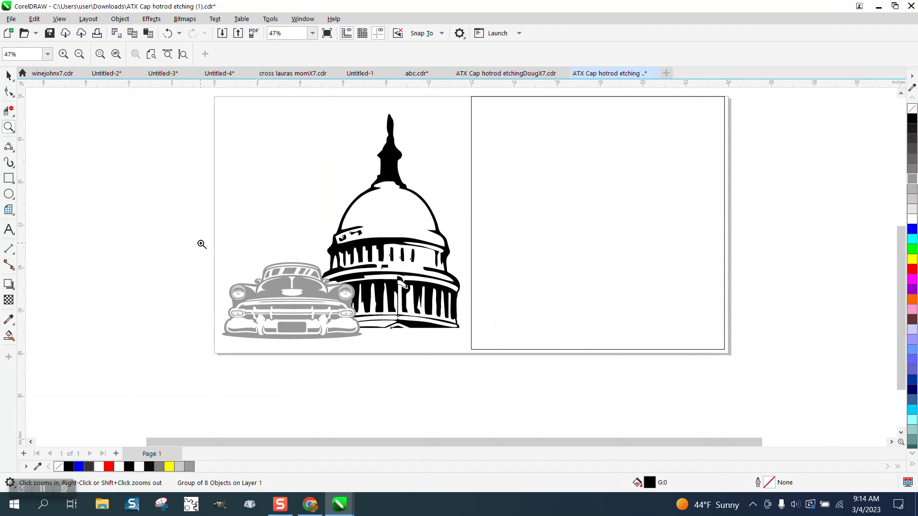
pyautogui.moveTo(190, 239); pyautogui.dragTo(466, 368)
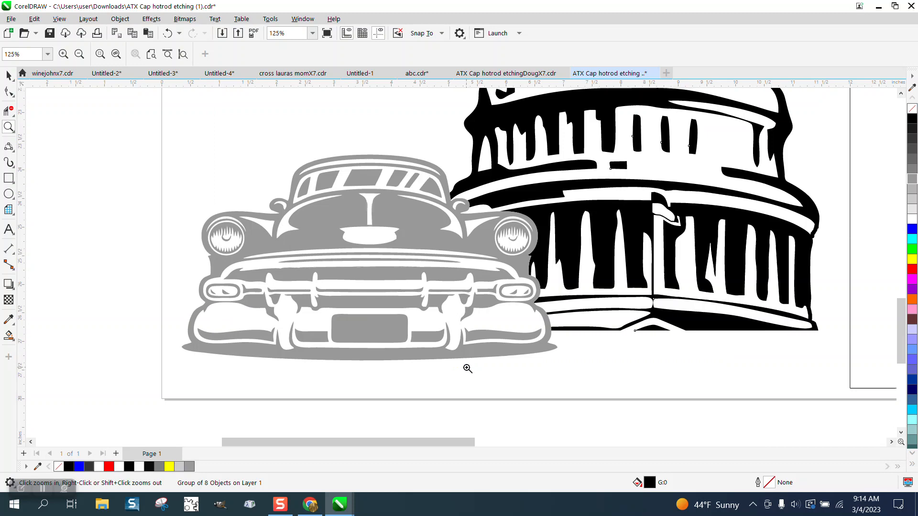
# Group the ATX letters with their skull and move the group 12 inches down, back onto the page above the hot rod.
pyautogui.scroll(-4, 468, 368)
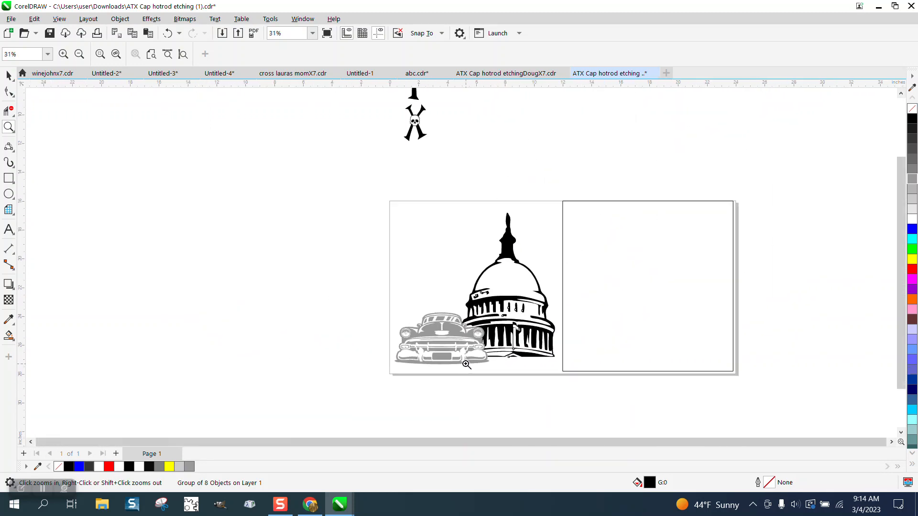
pyautogui.click(9, 75)
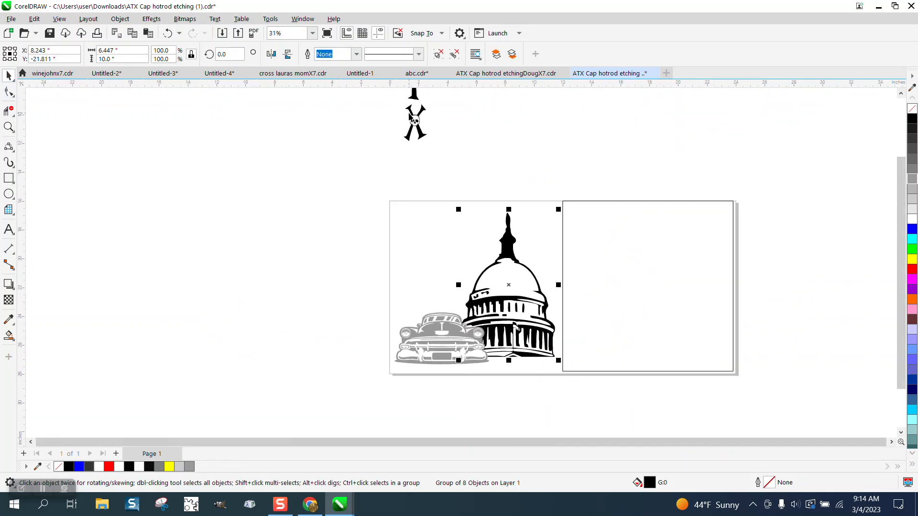
pyautogui.click(411, 115)
pyautogui.scroll(-1, 416, 215)
pyautogui.moveTo(393, 91); pyautogui.dragTo(470, 182)
pyautogui.hotkey('ctrl', 'g')
pyautogui.press('t')
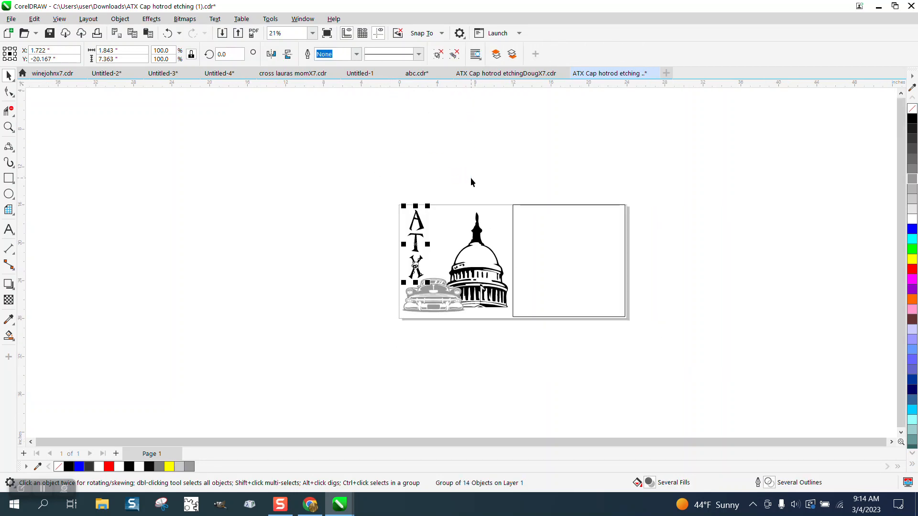
pyautogui.click(8, 127)
pyautogui.moveTo(395, 213); pyautogui.dragTo(572, 339)
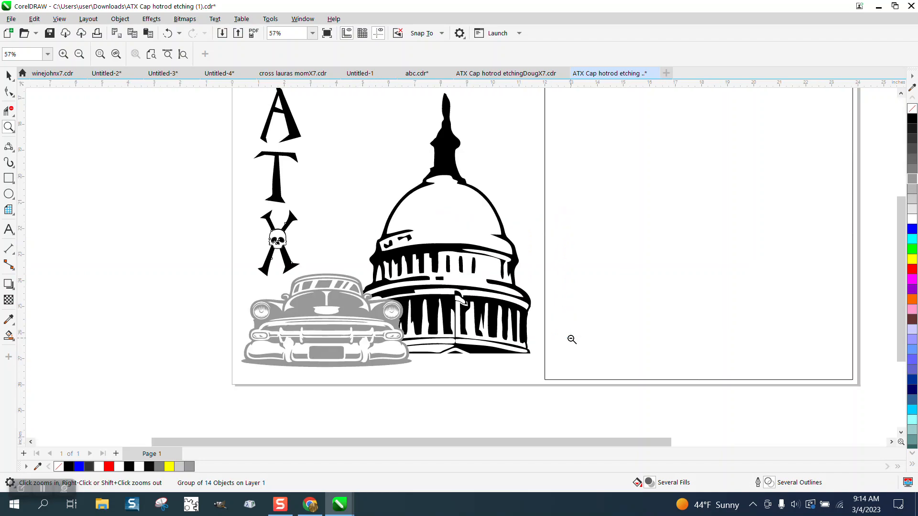